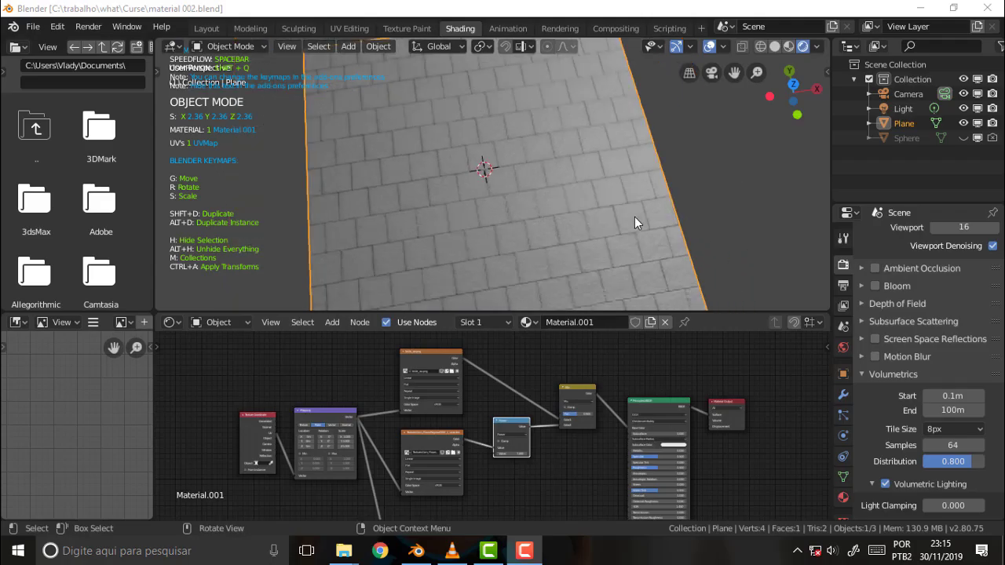
- Rearrange the node tree, moving the orange image node lower and the Bump node down-right
mouse_move(635, 217)
middle_mouse_down()
mouse_move(631, 225)
mouse_move(641, 182)
mouse_move(660, 221)
mouse_move(612, 181)
middle_mouse_up()
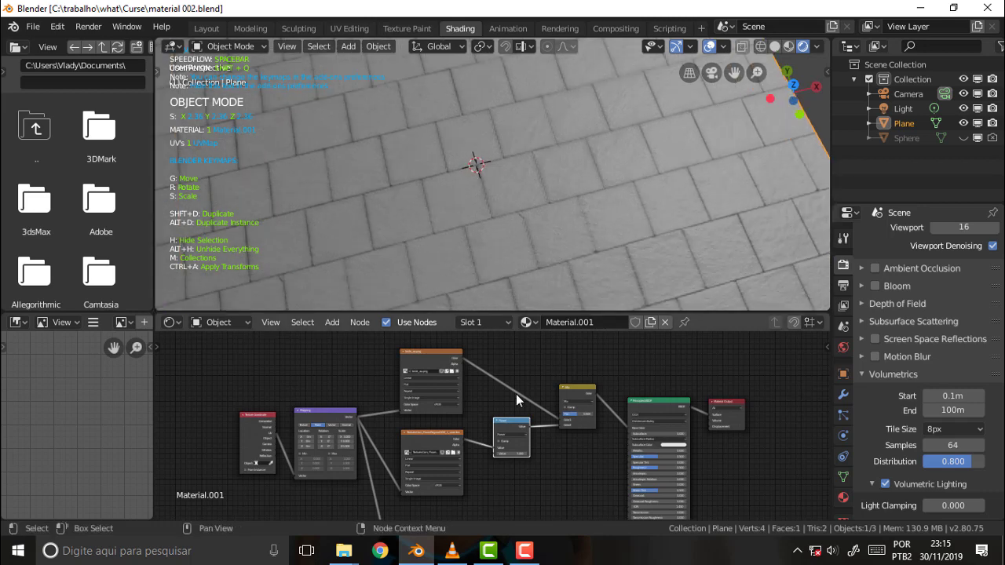
scroll(505, 487, "down", 2)
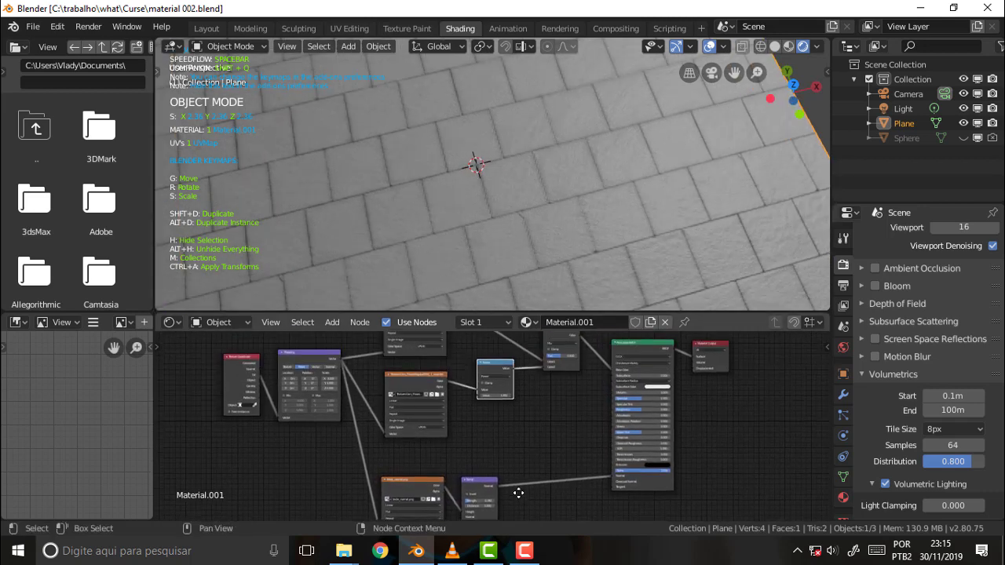
scroll(509, 466, "down", 1)
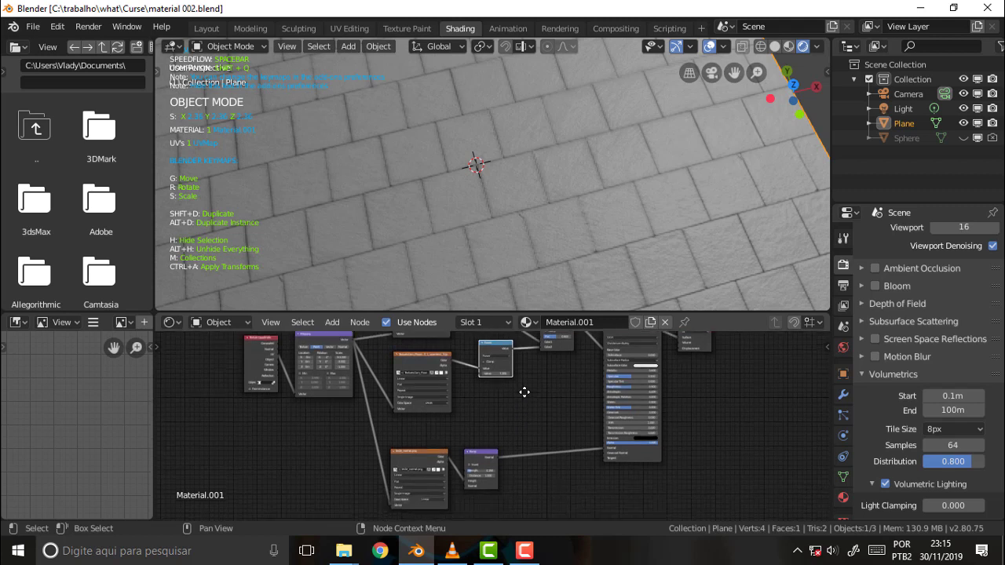
scroll(528, 393, "down", 2)
left_click_drag(435, 424, 438, 458)
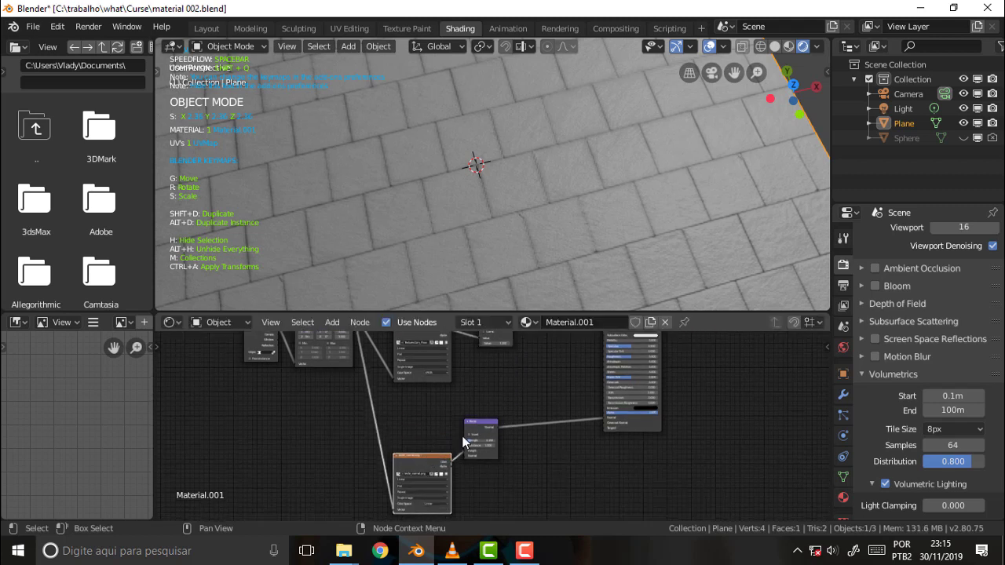
left_click_drag(478, 426, 486, 463)
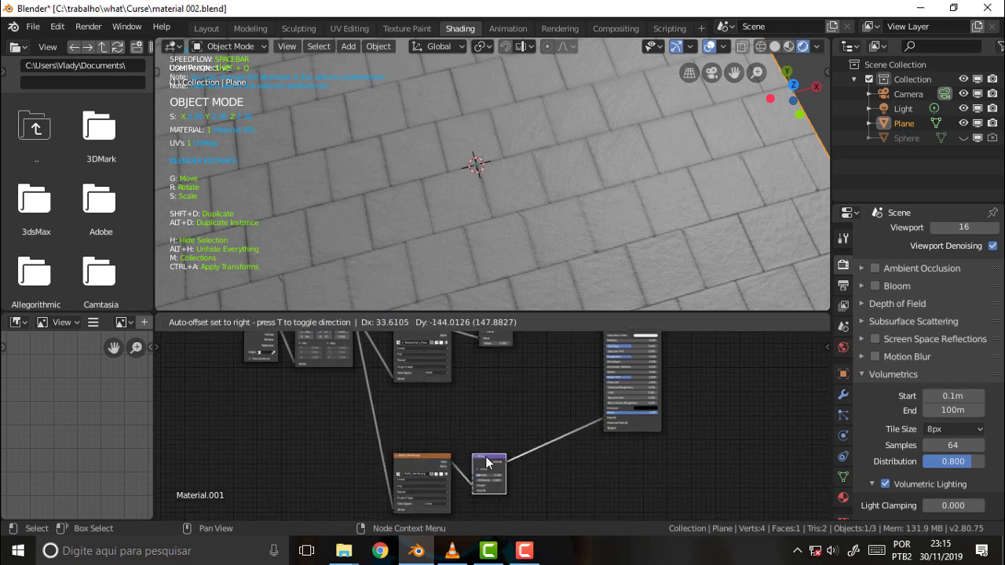
middle_click_drag(535, 393, 534, 375)
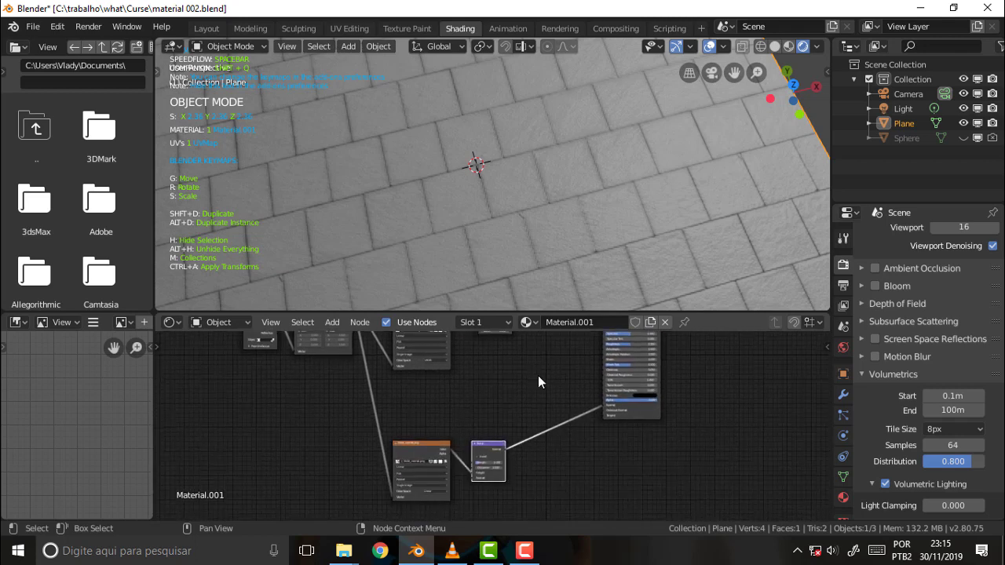
- Drag teste_ao.png from the textures folder into the Shader Editor as an Image Texture node
scroll(571, 352, "up", 1)
scroll(571, 352, "up", 1)
scroll(571, 352, "up", 2)
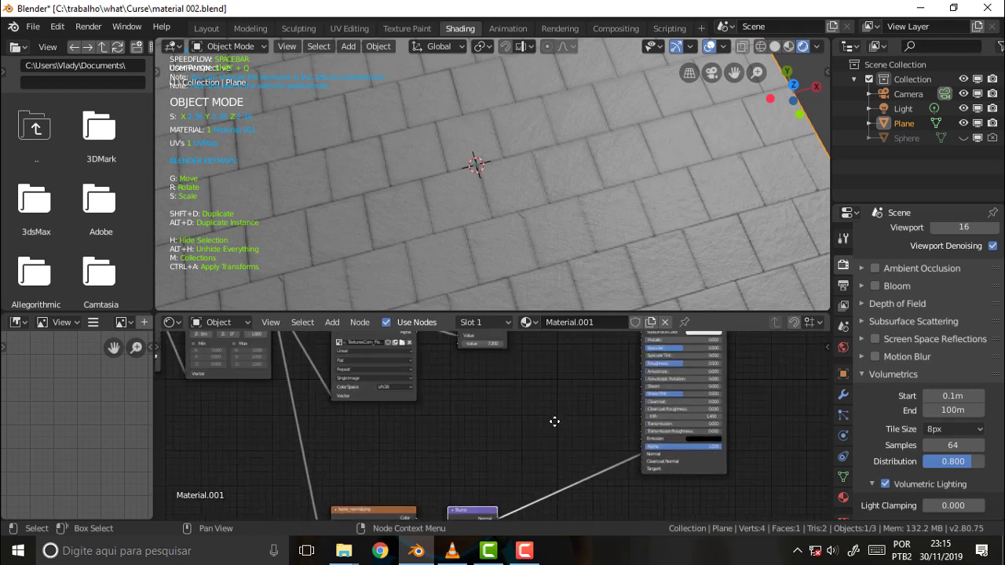
middle_click_drag(554, 421, 561, 397)
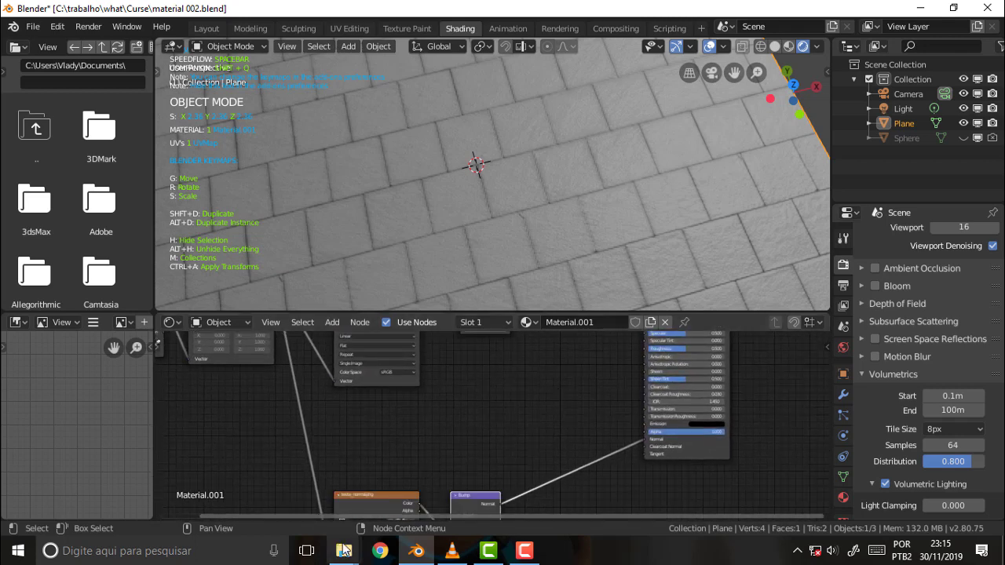
mouse_move(344, 550)
left_click(308, 510)
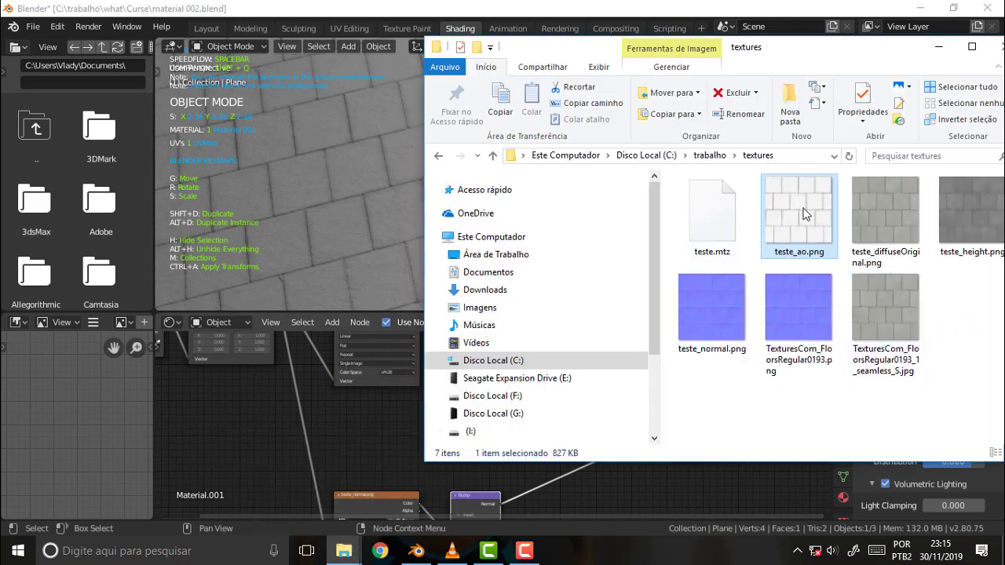
mouse_move(804, 213)
left_mouse_down()
mouse_move(356, 446)
mouse_move(361, 395)
left_mouse_up()
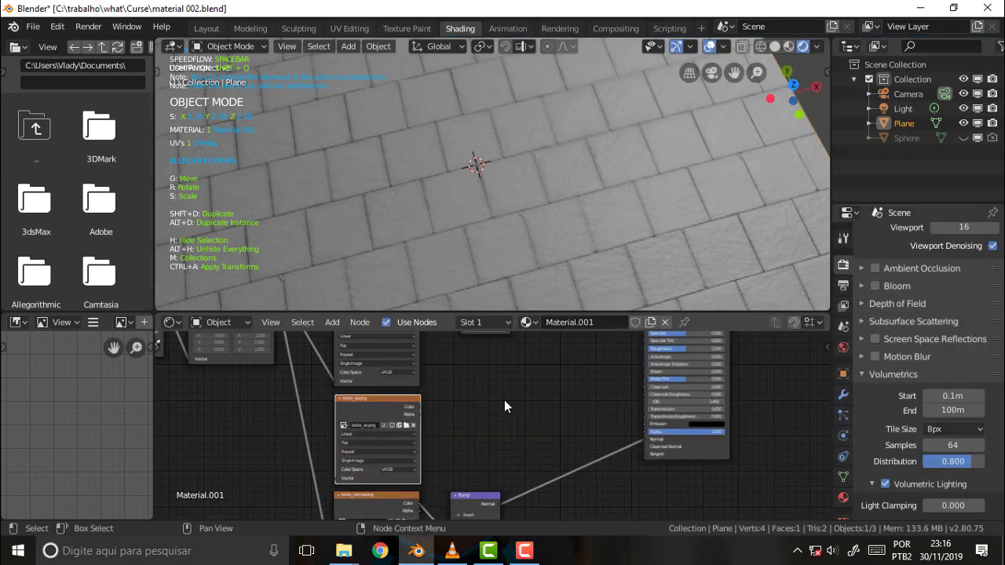
- Connect the teste_ao image's Color output to the Principled BSDF and move its node right
middle_click_drag(505, 400, 505, 426)
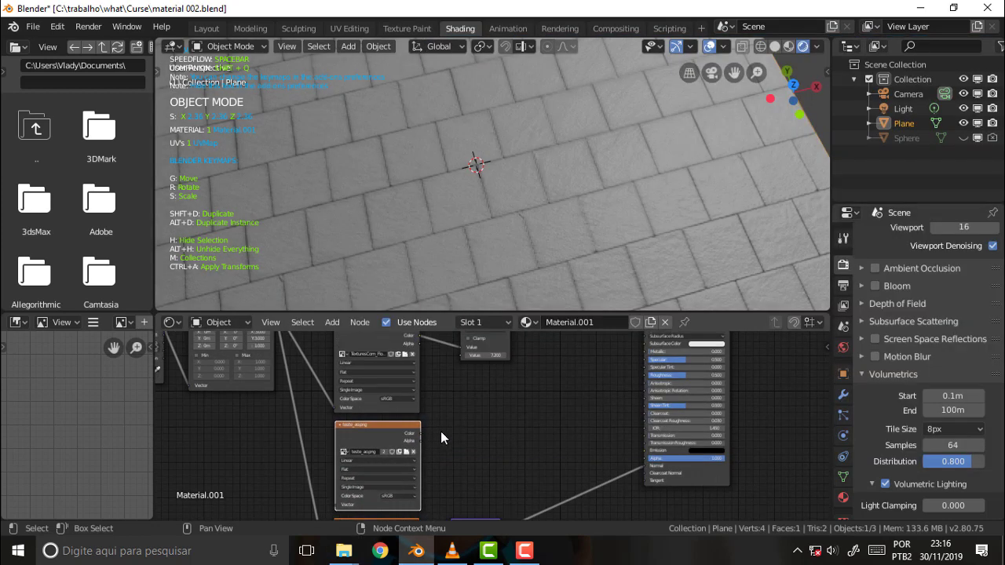
left_click_drag(421, 434, 646, 375)
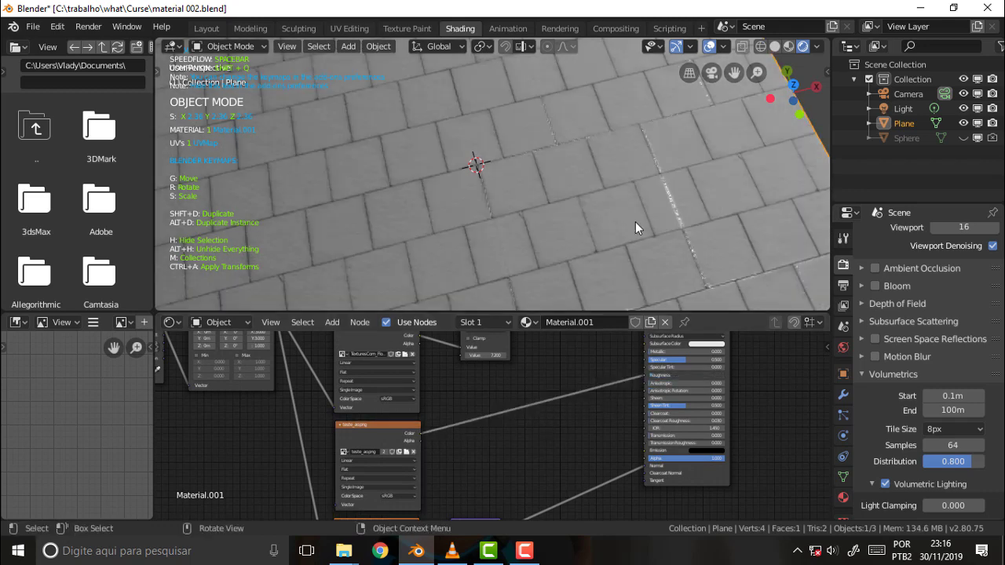
middle_click_drag(652, 193, 712, 125)
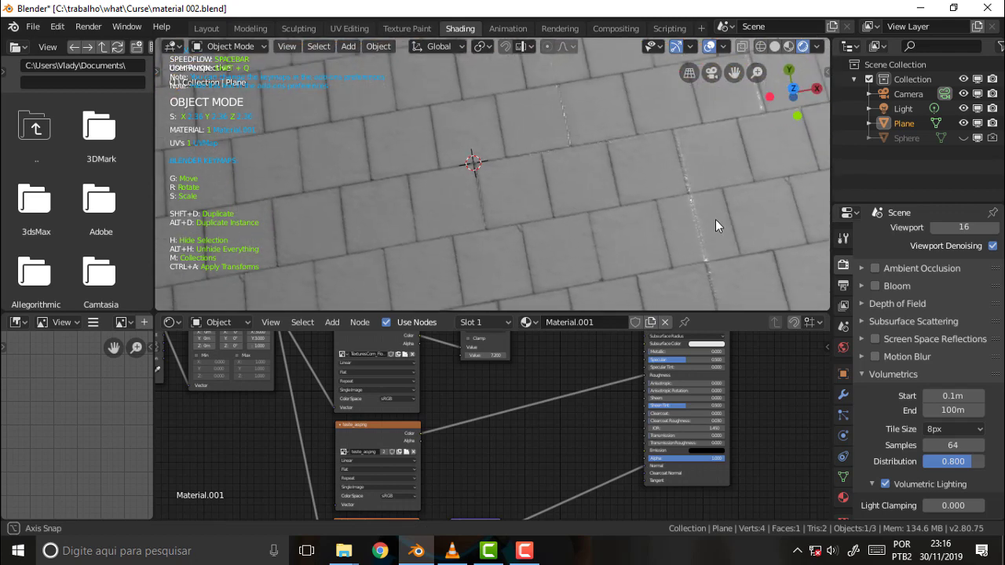
middle_click_drag(711, 120, 716, 219)
middle_click_drag(501, 405, 574, 389)
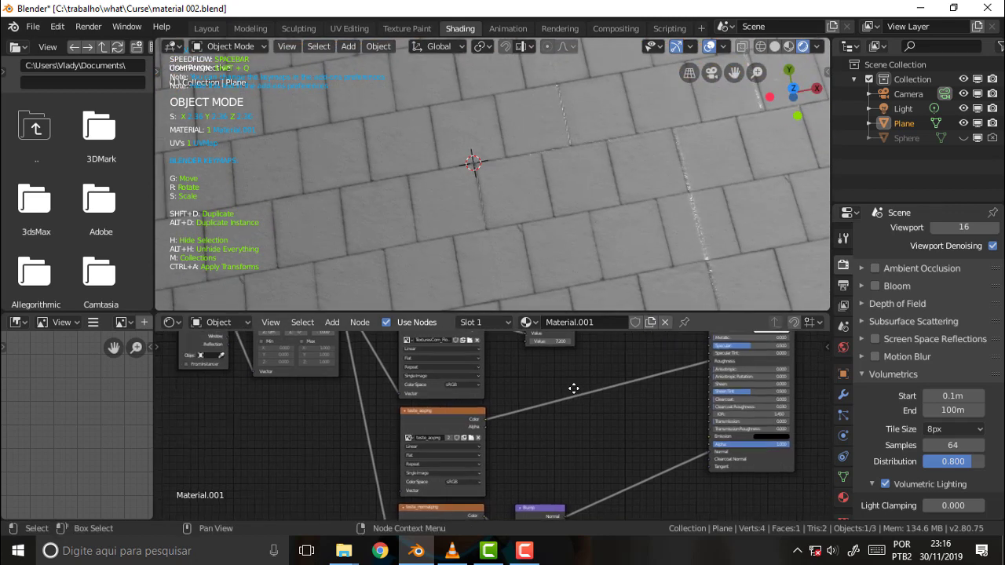
left_click_drag(454, 417, 493, 416)
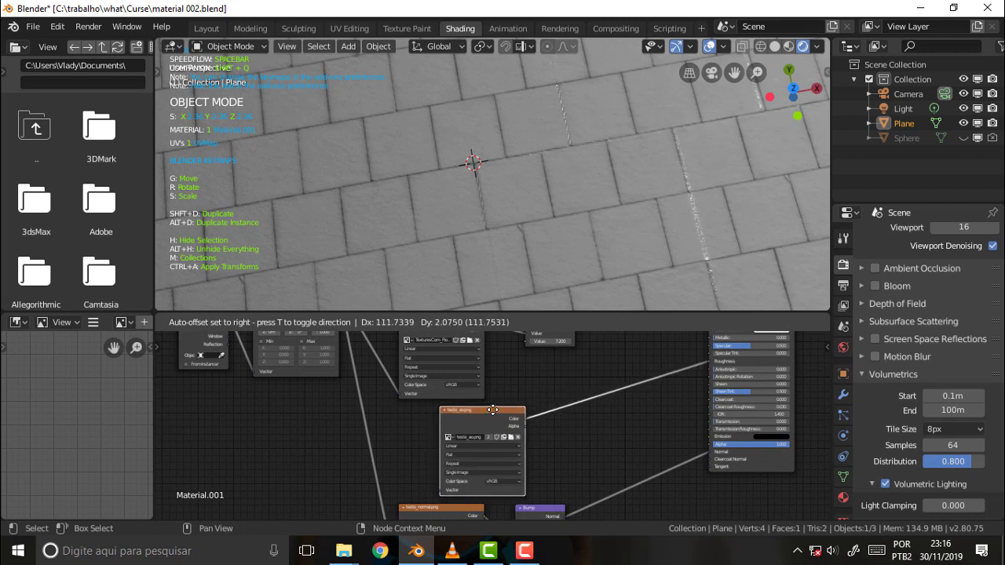
- Link the Mapping node's Vector output into the teste_ao image's Vector input
mouse_move(391, 421)
middle_mouse_down()
mouse_move(392, 448)
mouse_move(377, 469)
mouse_move(364, 449)
mouse_move(391, 432)
middle_mouse_up()
scroll(390, 428, "down", 1)
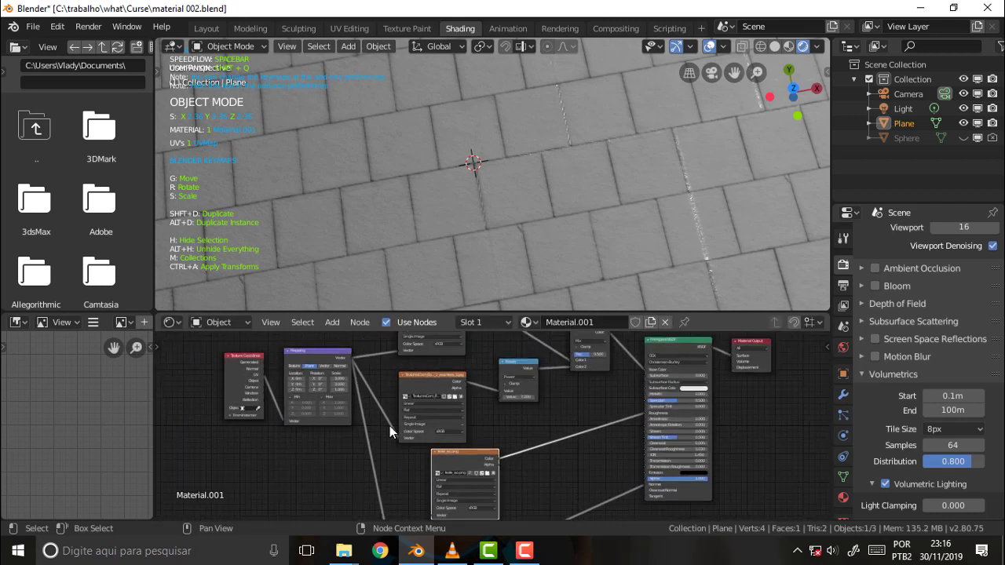
middle_click_drag(511, 434, 518, 422)
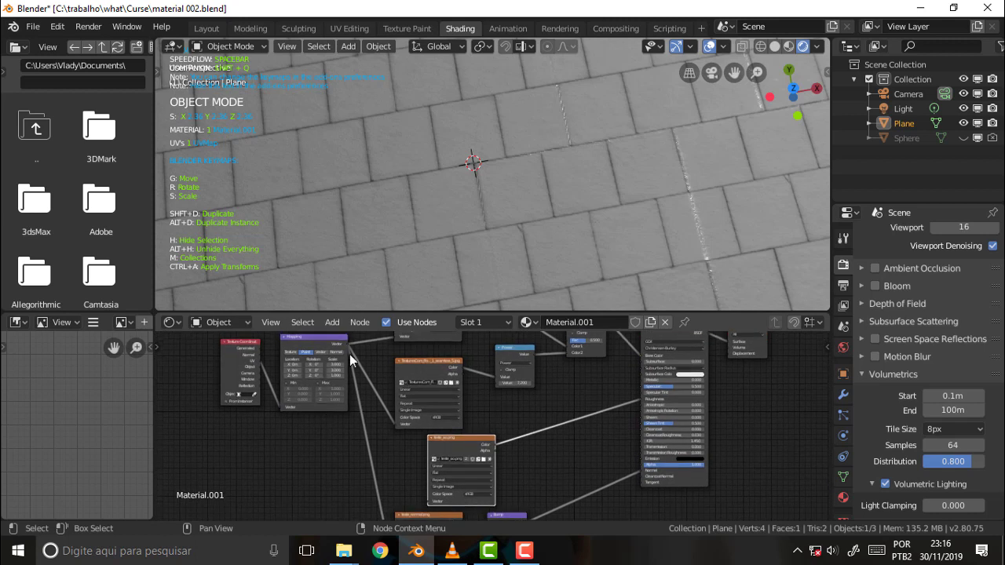
left_click_drag(348, 345, 430, 503)
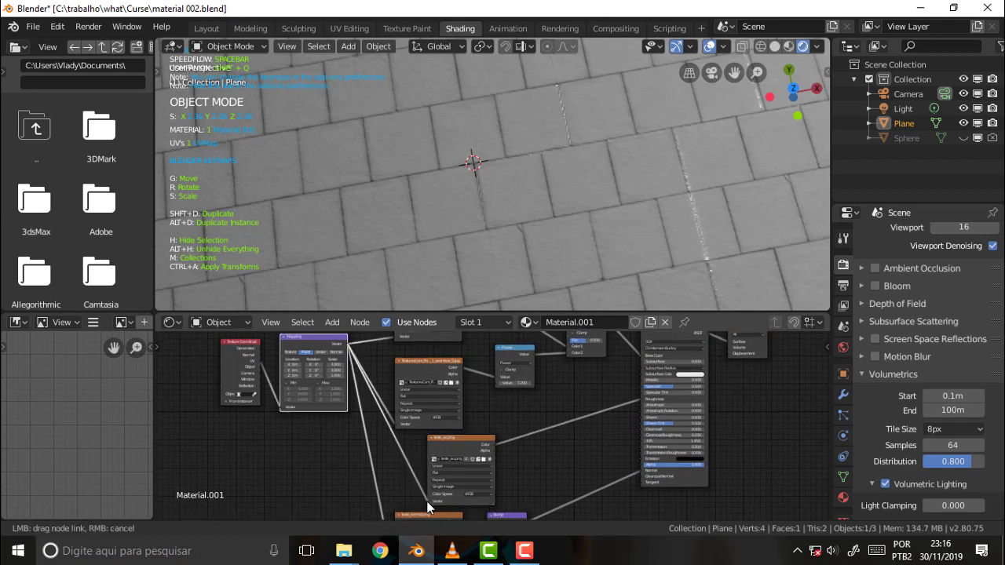
left_click_drag(430, 502, 426, 501)
mouse_move(602, 231)
middle_mouse_down()
mouse_move(609, 216)
mouse_move(606, 291)
mouse_move(560, 283)
mouse_move(598, 201)
mouse_move(603, 154)
mouse_move(605, 218)
middle_mouse_up()
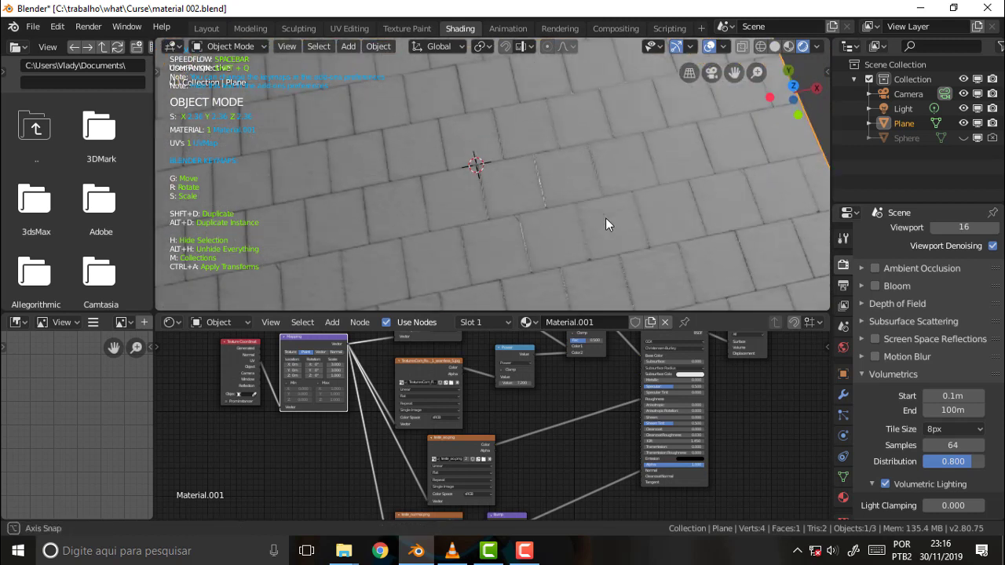
middle_click_drag(556, 397, 541, 375)
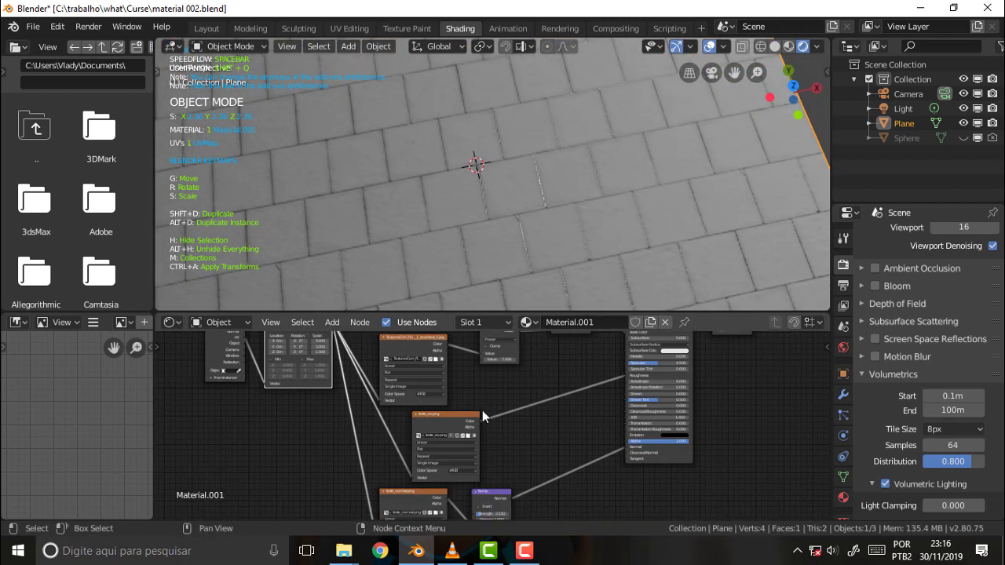
left_click_drag(468, 416, 458, 412)
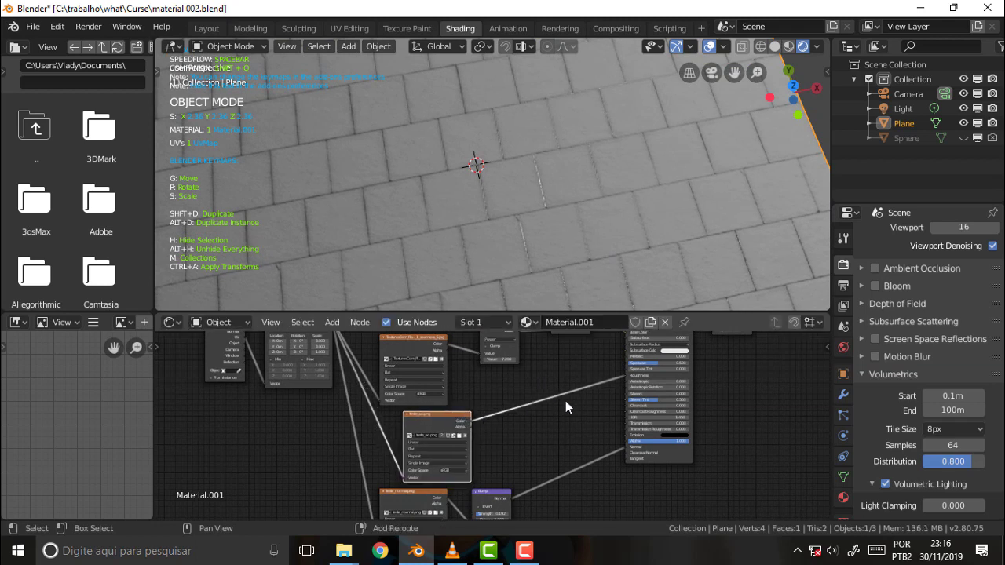
- Insert an Invert node on the teste_ao-to-BSDF link and lower its Fac slightly
key("shift+a")
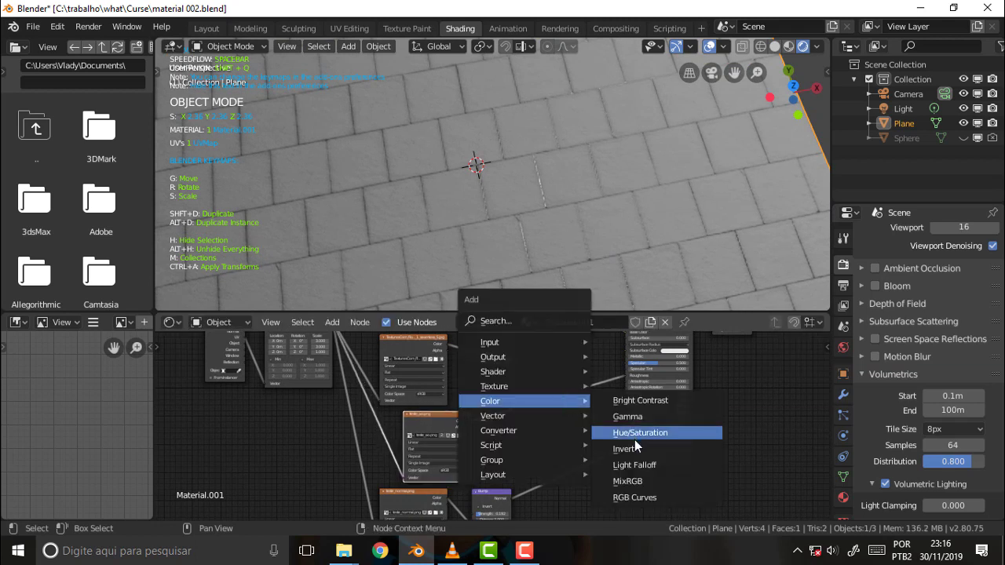
left_click(640, 433)
left_click(537, 389)
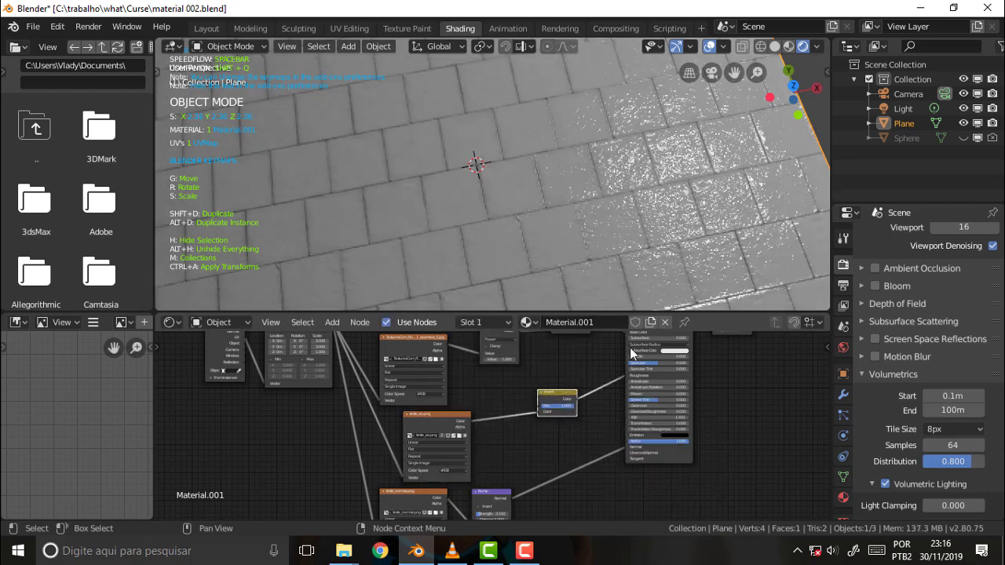
mouse_move(652, 180)
middle_mouse_down()
mouse_move(688, 143)
mouse_move(673, 137)
mouse_move(671, 148)
middle_mouse_up()
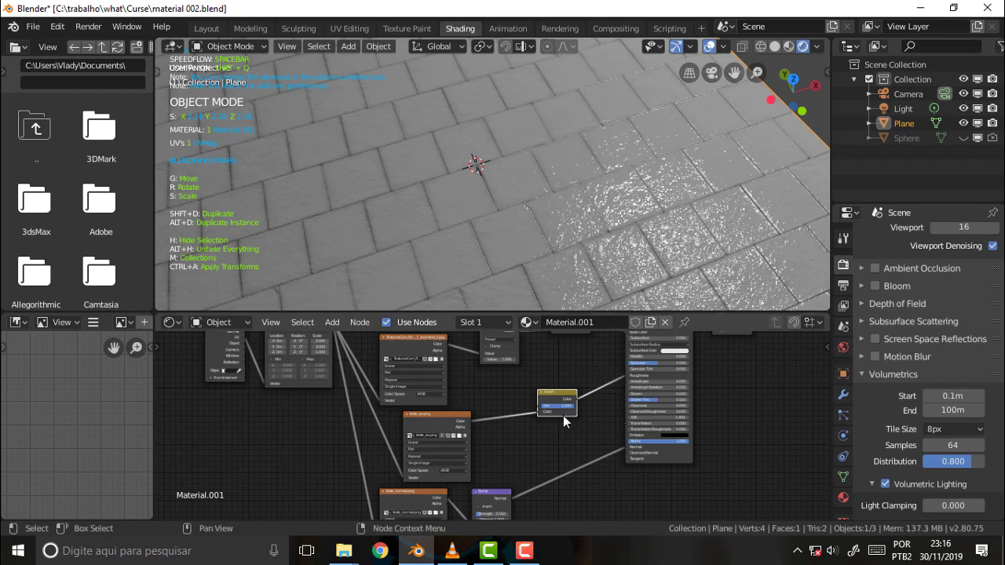
left_click_drag(558, 405, 555, 405)
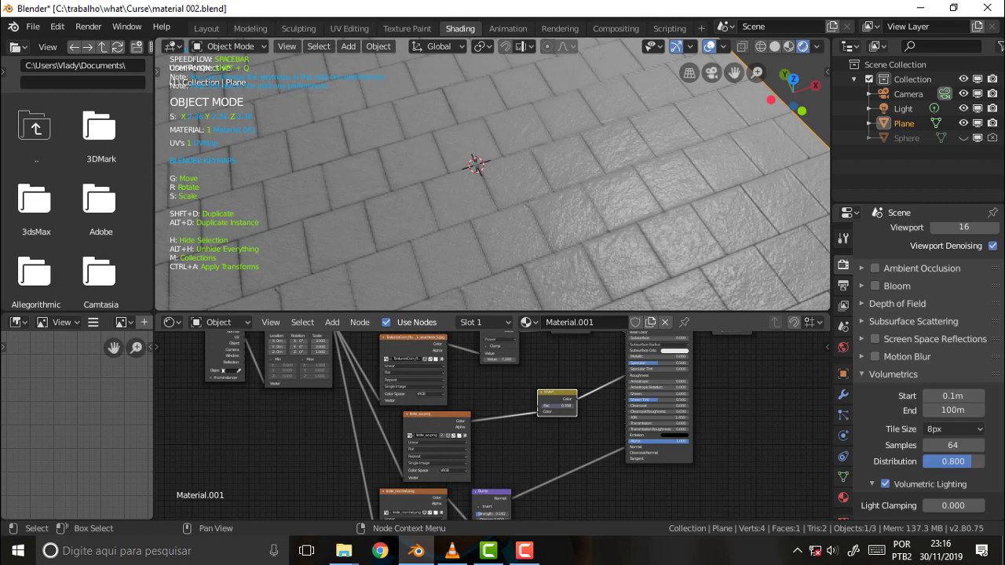
mouse_move(656, 148)
middle_mouse_down()
mouse_move(637, 190)
mouse_move(602, 157)
mouse_move(606, 112)
mouse_move(651, 150)
mouse_move(668, 216)
mouse_move(661, 172)
mouse_move(680, 154)
mouse_move(666, 166)
mouse_move(605, 150)
mouse_move(593, 235)
mouse_move(593, 175)
mouse_move(615, 109)
mouse_move(627, 133)
mouse_move(618, 164)
mouse_move(606, 107)
mouse_move(595, 195)
mouse_move(607, 56)
mouse_move(608, 250)
mouse_move(604, 83)
mouse_move(615, 183)
mouse_move(592, 211)
mouse_move(582, 132)
mouse_move(599, 159)
mouse_move(613, 142)
mouse_move(613, 110)
mouse_move(614, 159)
middle_mouse_up()
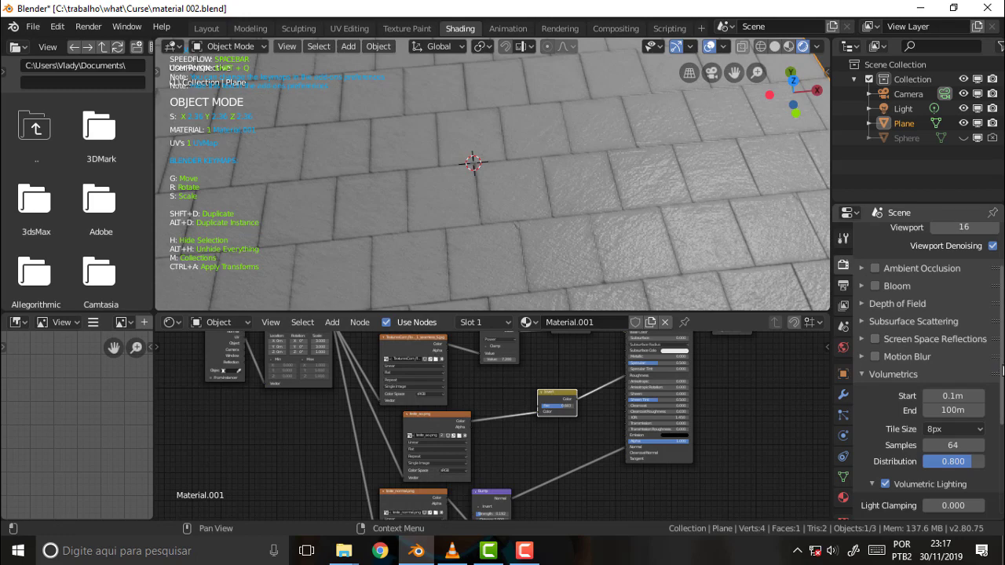
- Switch the render engine to Cycles and make the Sphere visible
scroll(999, 365, "up", 3)
left_click(971, 237)
left_click(933, 285)
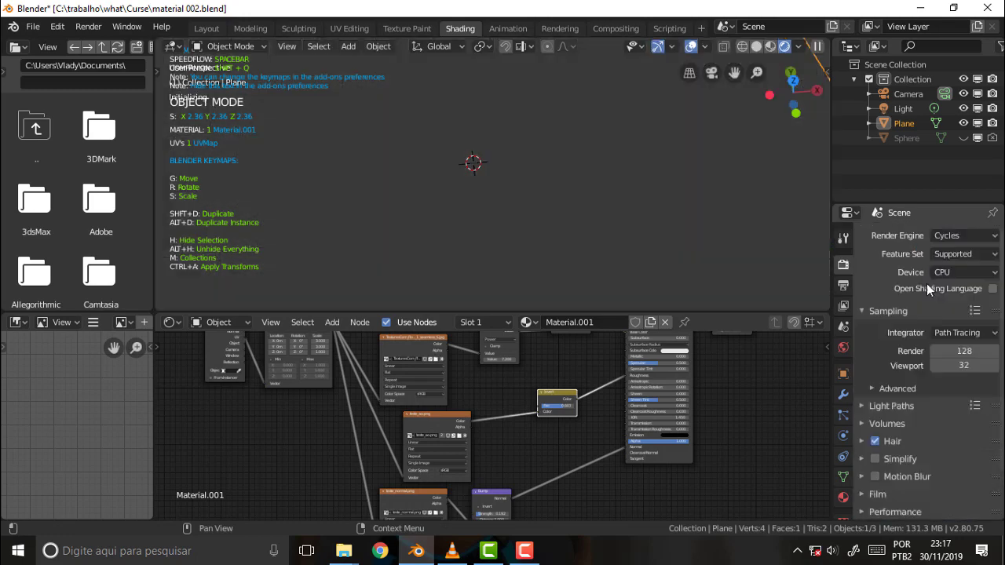
middle_click_drag(651, 170, 602, 165)
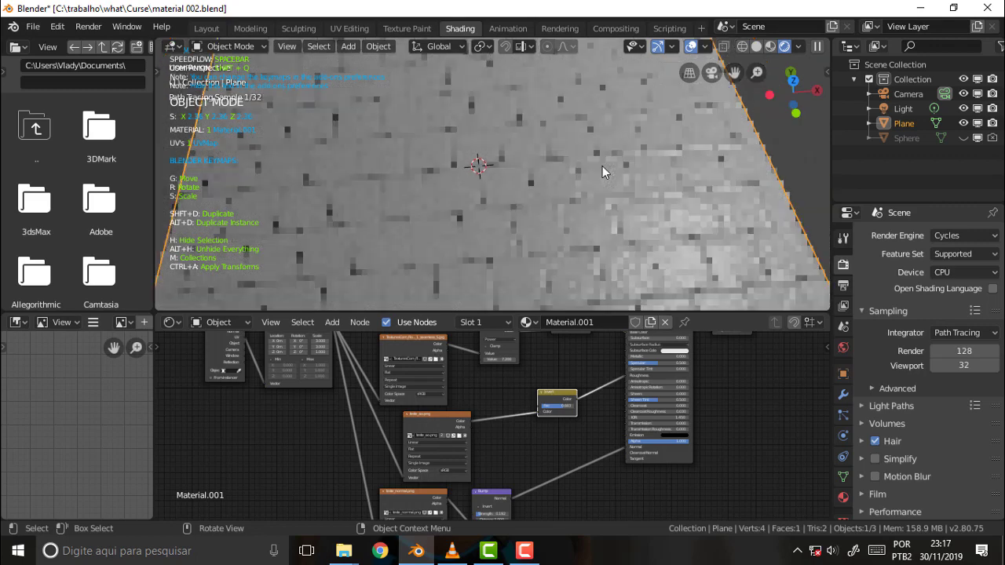
left_click(964, 137)
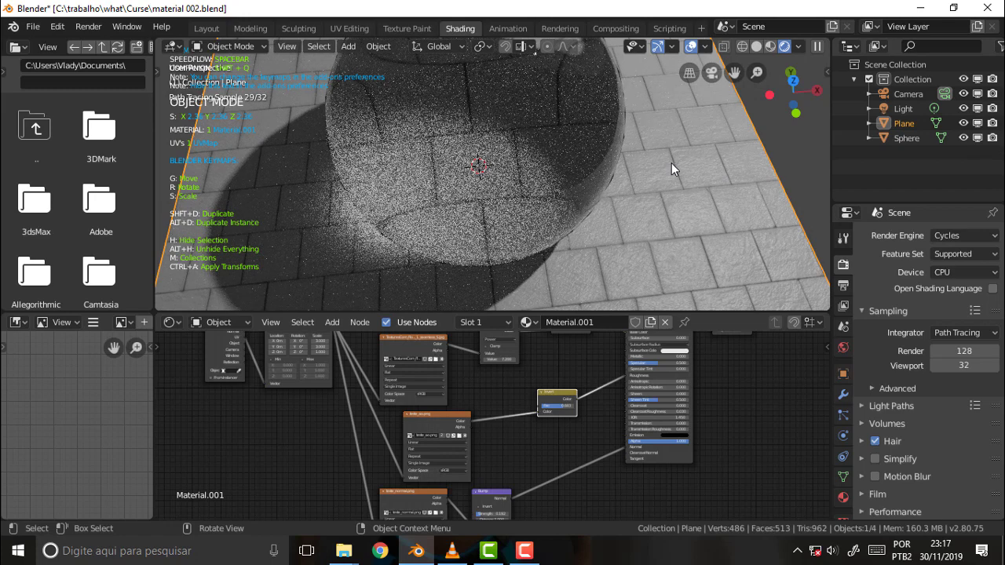
- Hide the Sphere again and set the render engine to Eevee
scroll(672, 162, "down", 3)
scroll(671, 163, "down", 2)
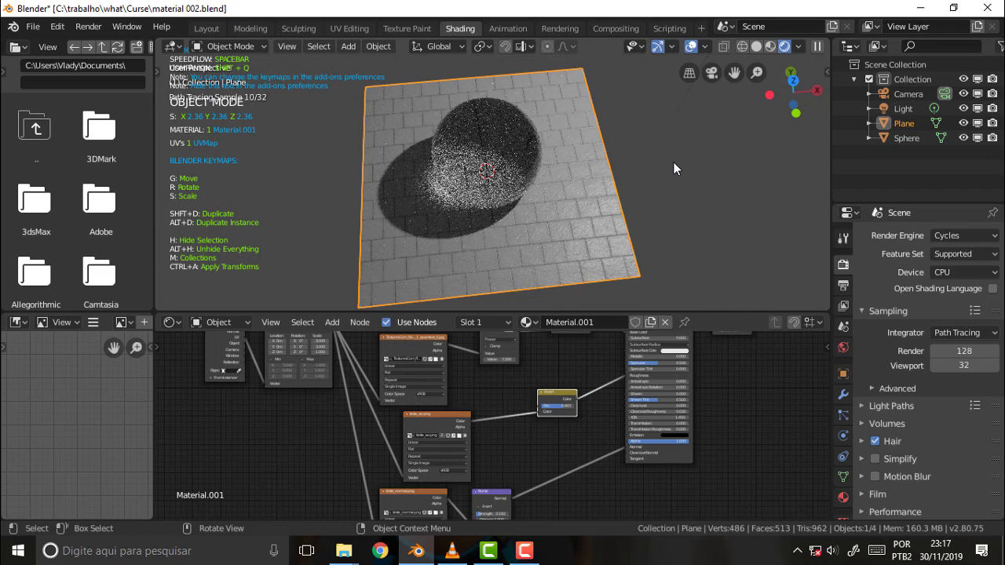
scroll(673, 164, "up", 1)
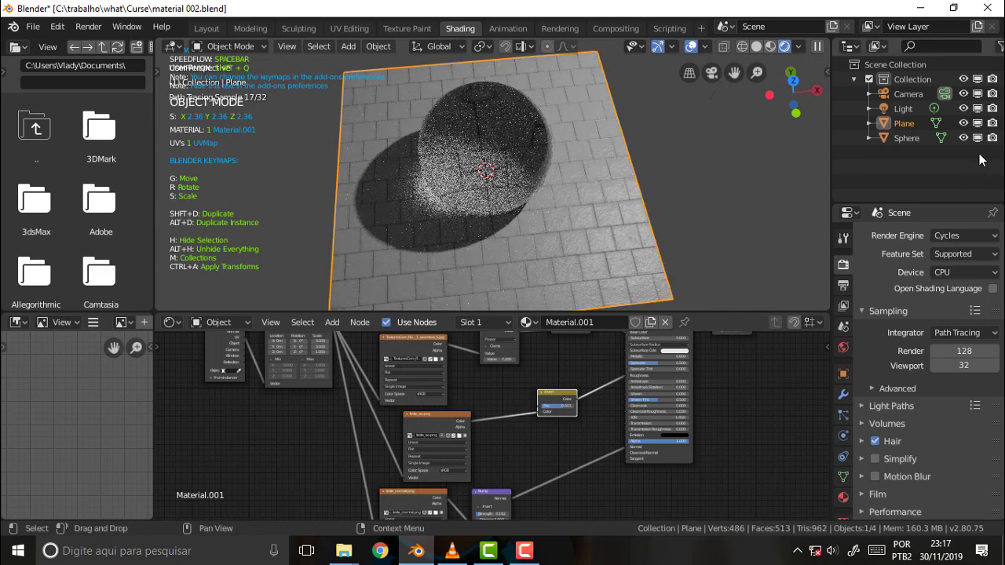
scroll(659, 220, "up", 1)
scroll(659, 214, "up", 1)
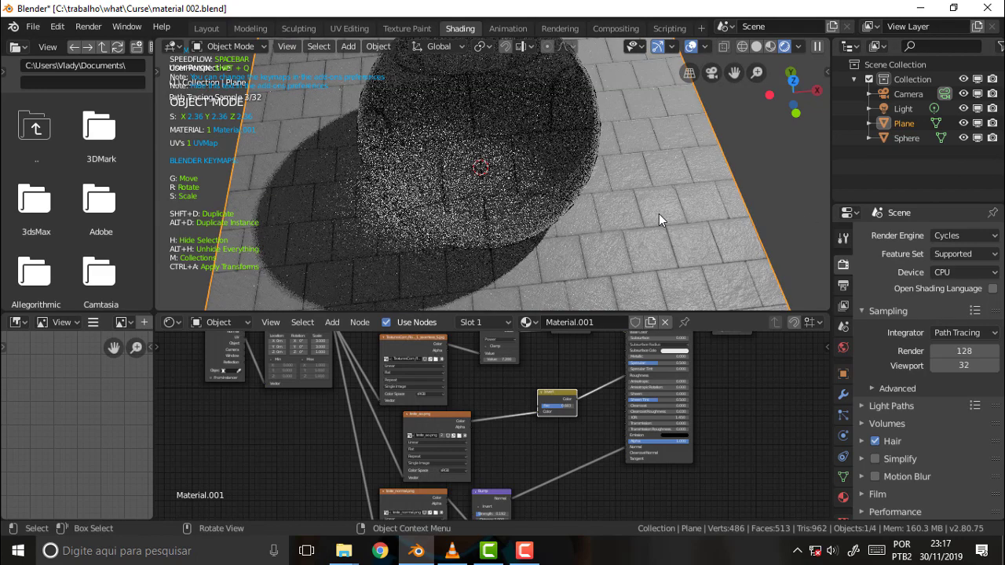
scroll(658, 214, "up", 1)
left_click(963, 138)
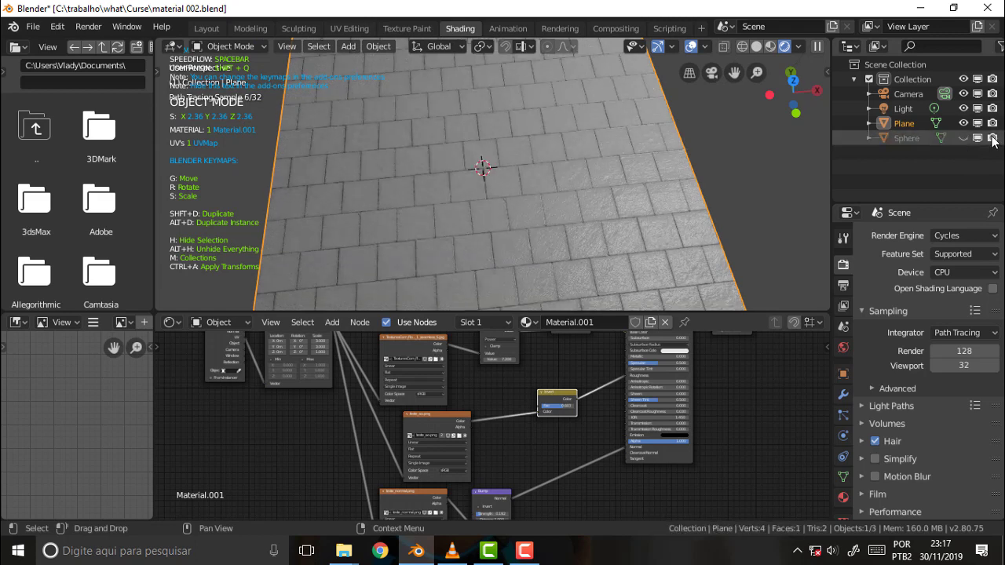
left_click(996, 236)
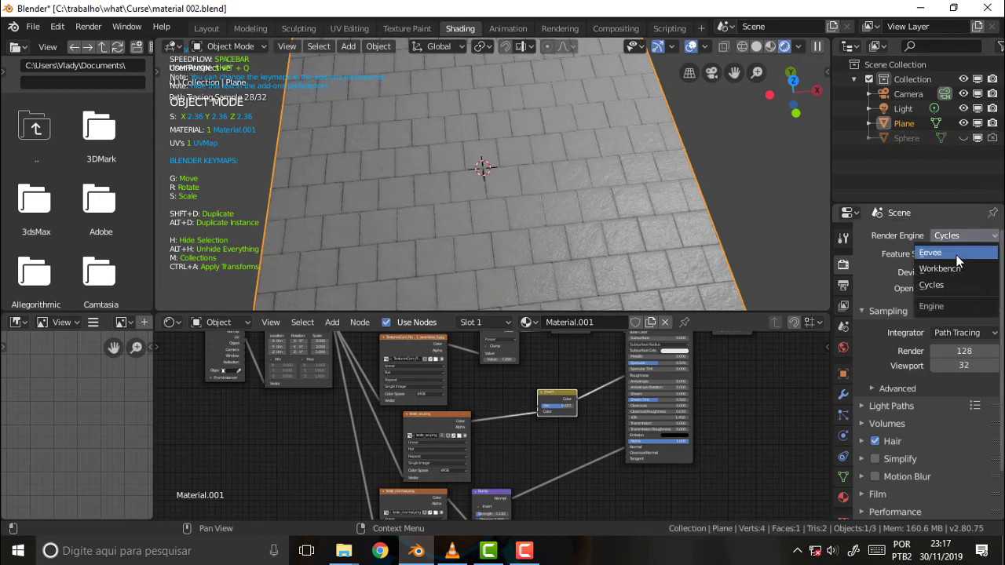
left_click(956, 256)
- Shift the teste_ao.png node left and place the Invert node beside it
mouse_move(640, 161)
middle_mouse_down()
mouse_move(637, 232)
mouse_move(634, 179)
mouse_move(636, 201)
middle_mouse_up()
scroll(578, 392, "up", 1)
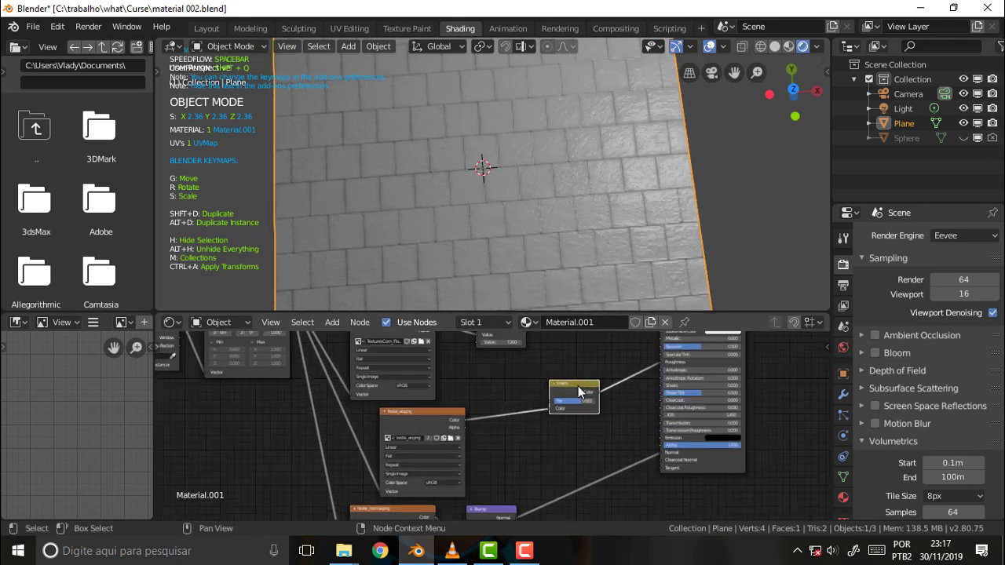
scroll(579, 391, "up", 1)
left_click_drag(405, 424, 376, 422)
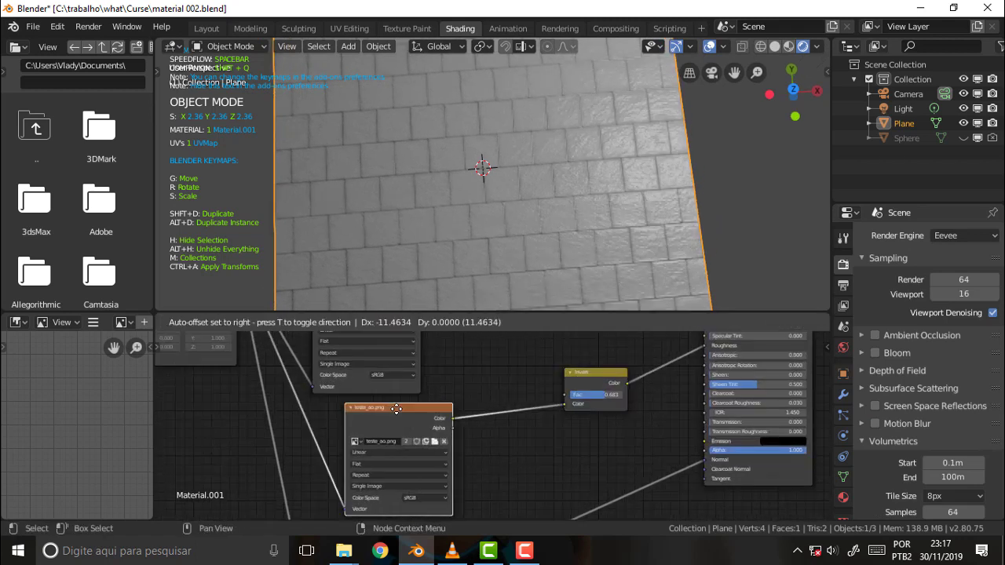
left_click_drag(581, 372, 533, 384)
middle_click_drag(642, 436, 566, 471)
scroll(566, 471, "down", 1)
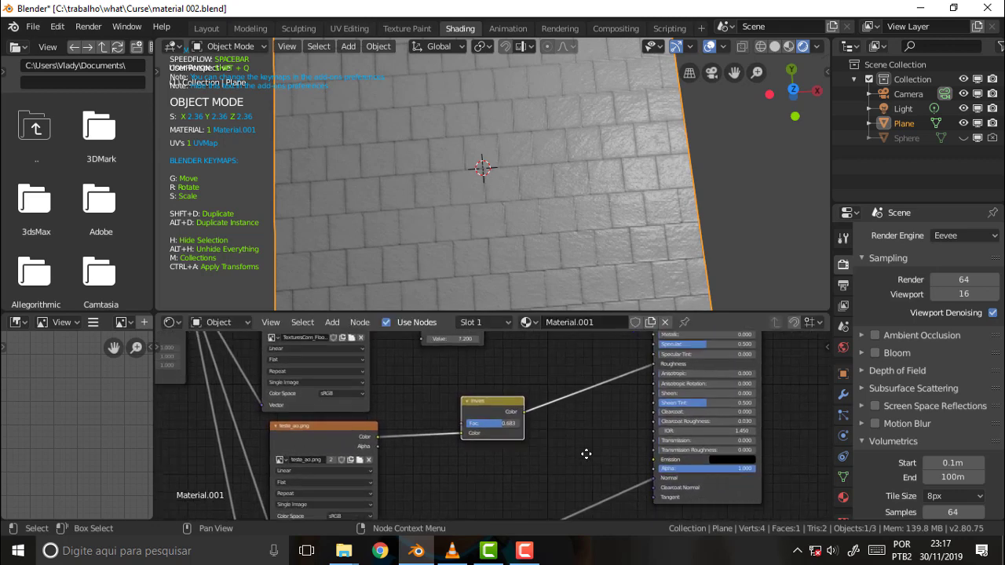
scroll(585, 455, "down", 2)
scroll(592, 446, "down", 2)
scroll(471, 426, "up", 2)
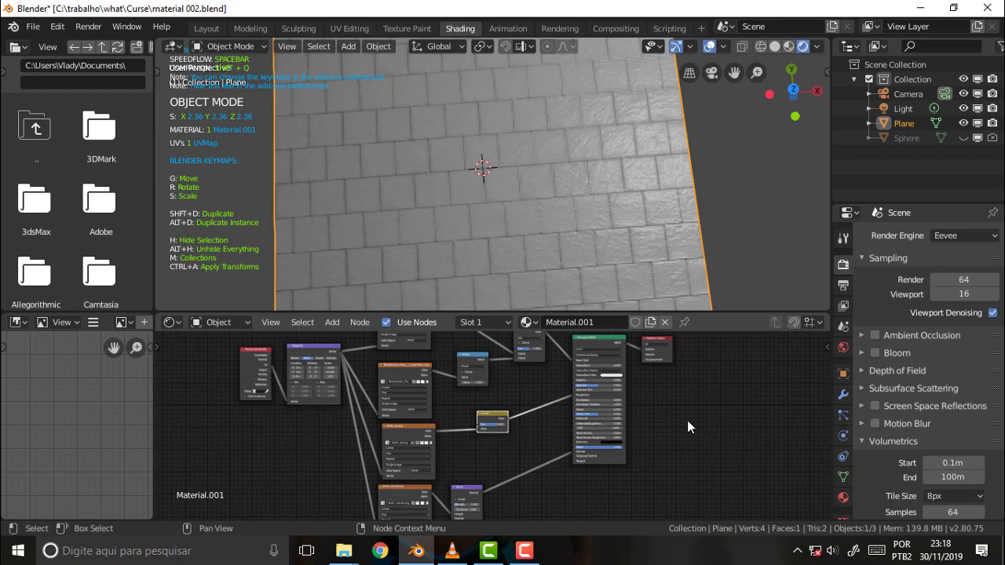
- Wrap the Invert node in a new frame using Frame Selected and show the sidebar
key("F3")
type("Frame Selecte")
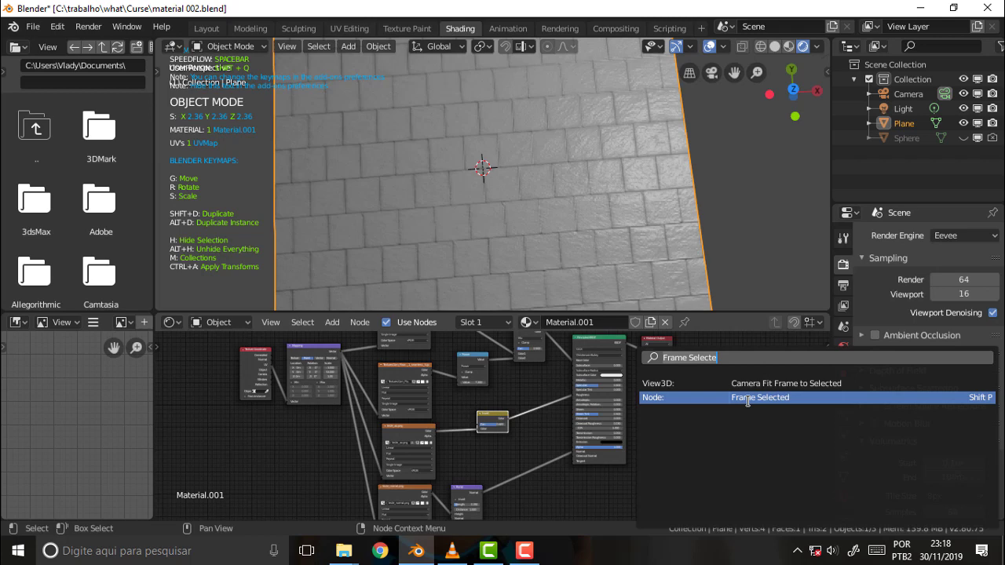
left_click(747, 399)
scroll(488, 429, "up", 1)
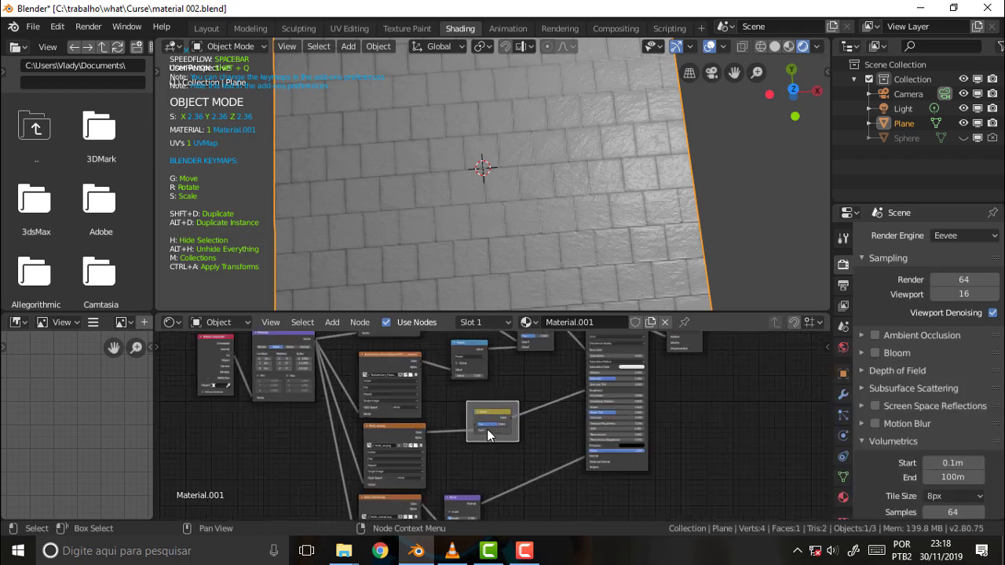
scroll(487, 429, "up", 1)
scroll(487, 429, "up", 1)
scroll(486, 428, "up", 1)
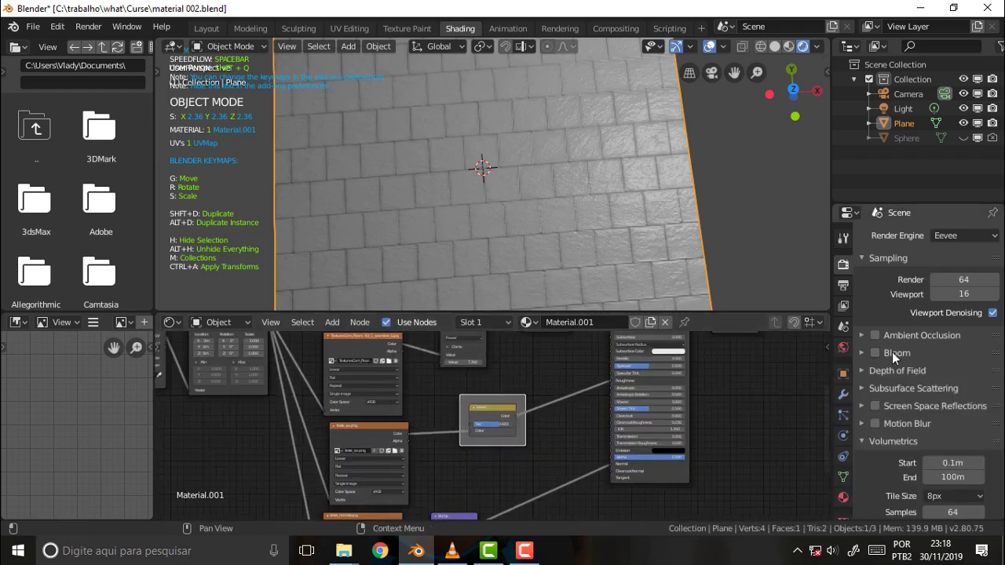
left_click(827, 346)
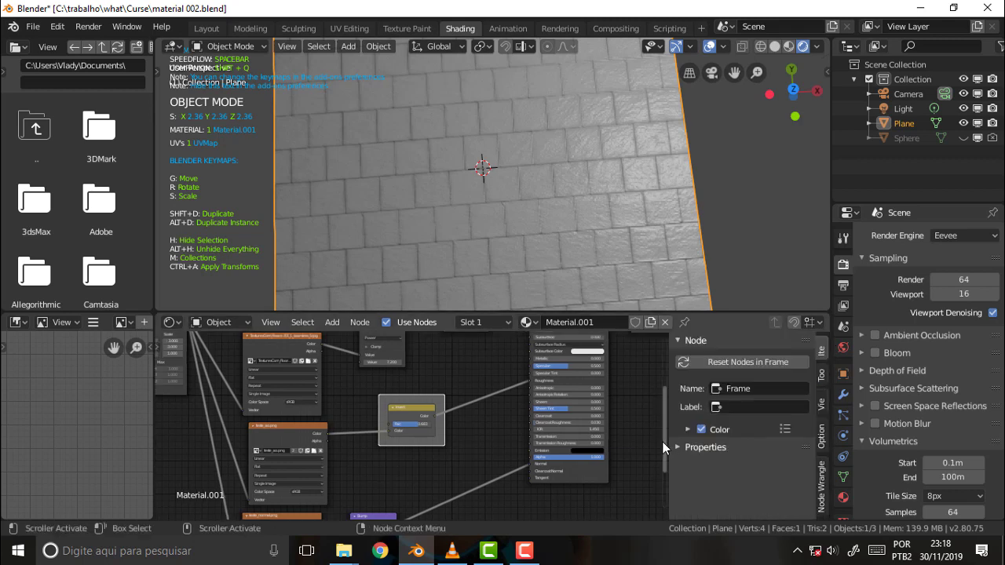
- Give the frame a black custom colour by dragging Value to 0
left_click(694, 427)
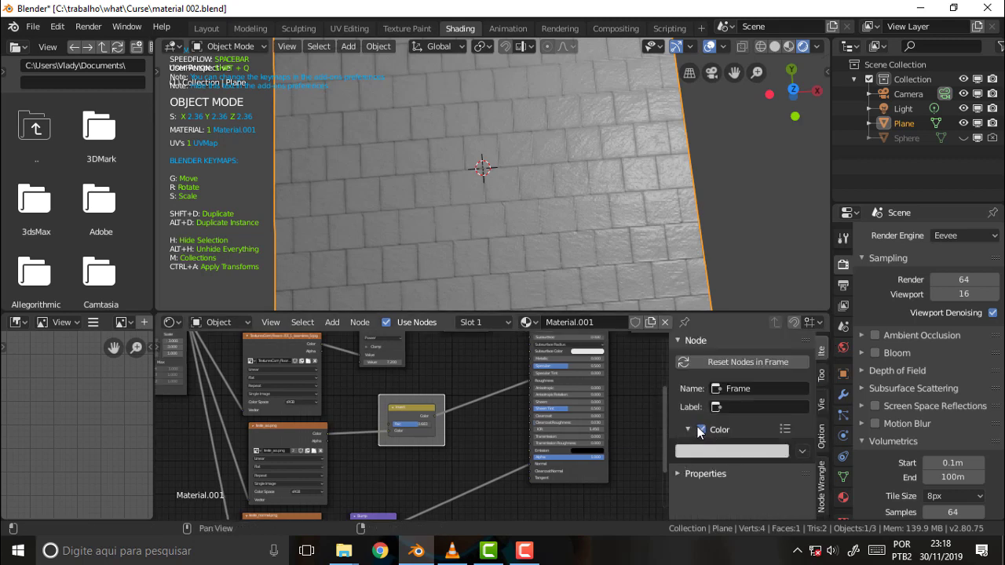
left_click(740, 451)
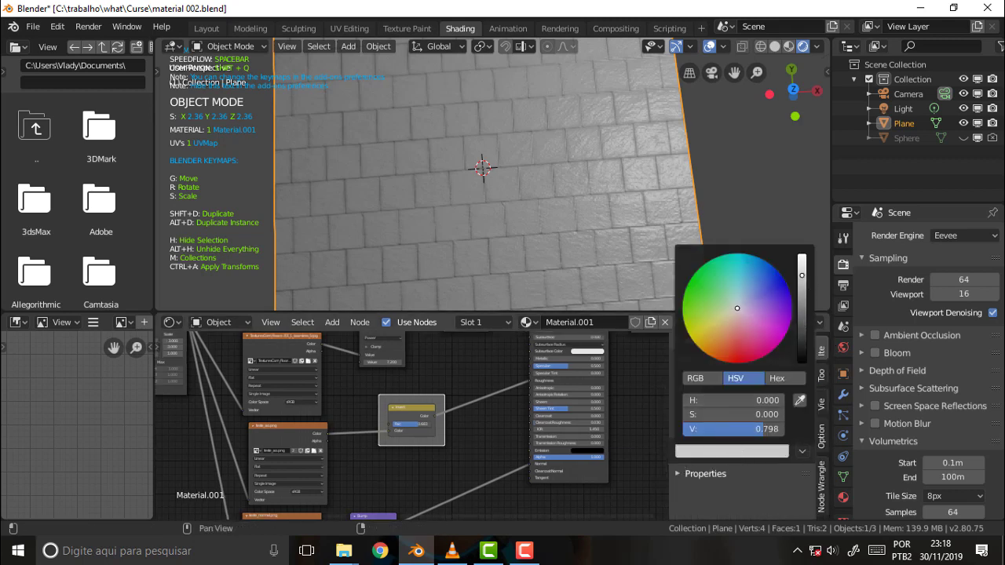
left_click_drag(802, 275, 802, 363)
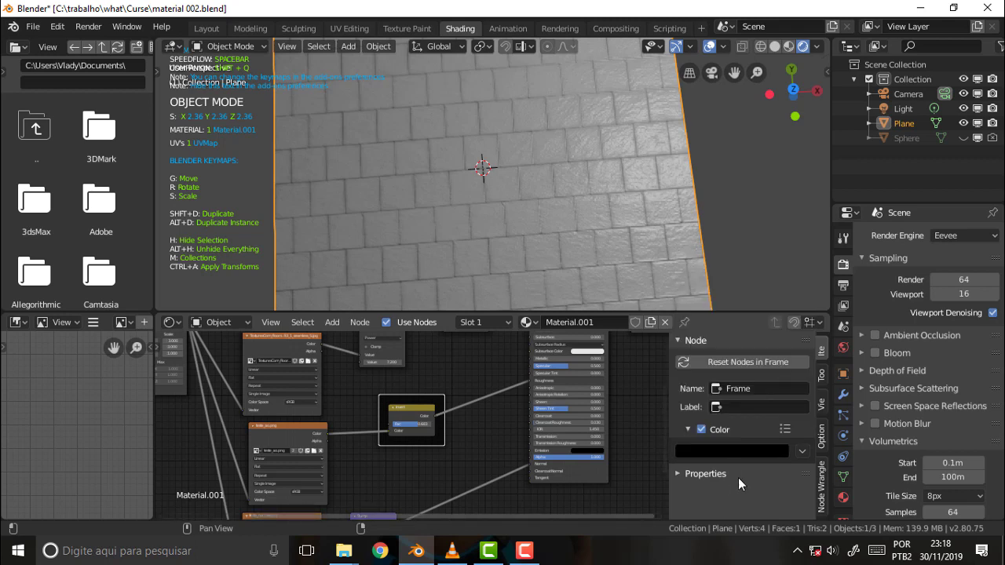
- Set the frame's name and label to INVERT
left_click(738, 389)
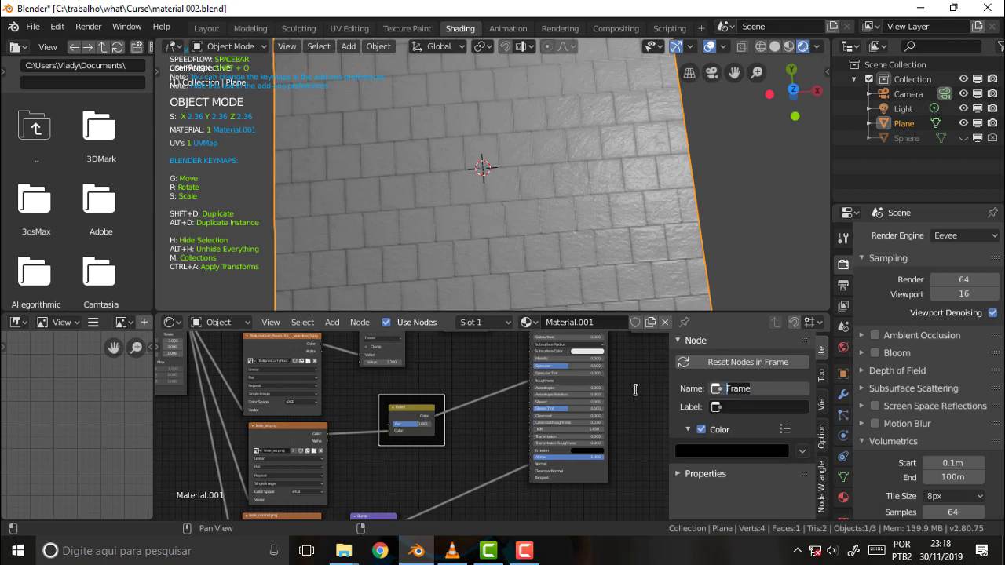
key("BackSpace")
type("INVERT")
key("Return")
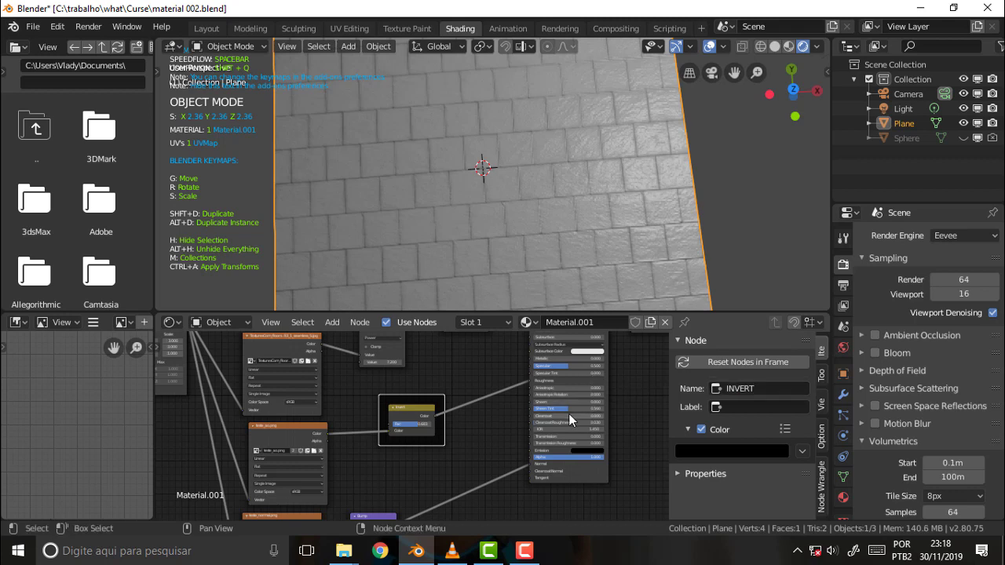
left_click(747, 406)
type("INVERT")
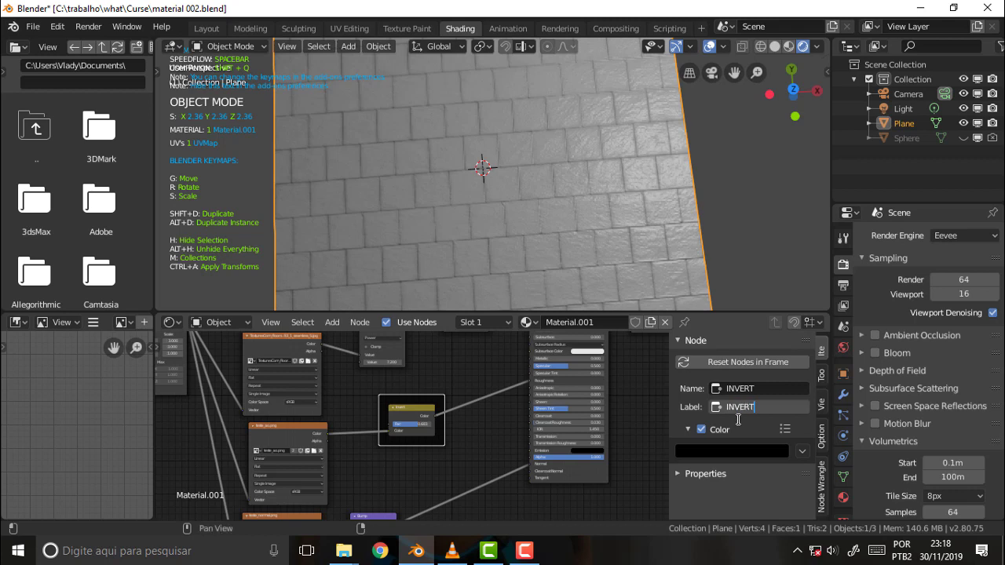
key("Return")
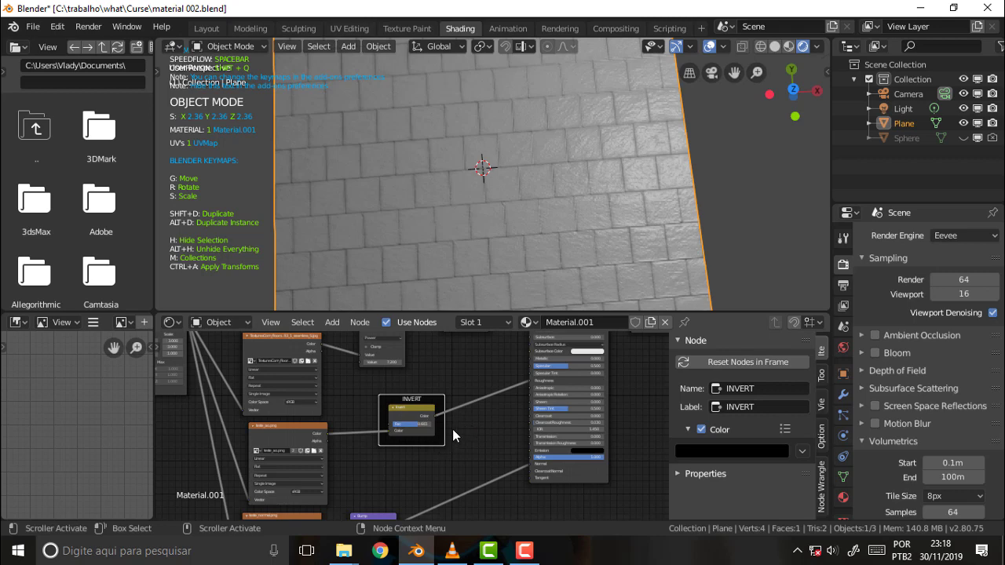
scroll(452, 429, "up", 3)
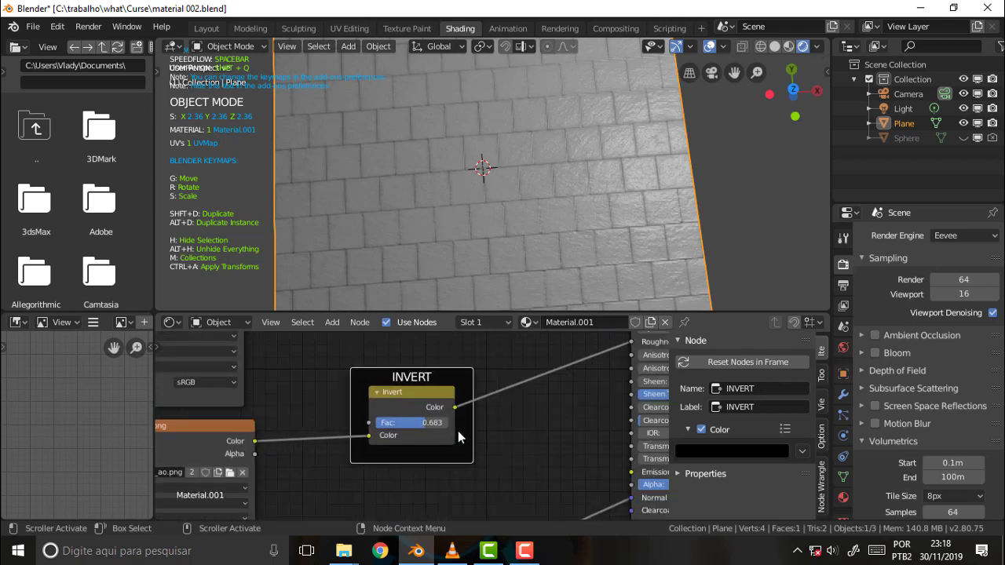
- Rename the frame to 'contrario', leaving its INVERT label unchanged
left_click(746, 389)
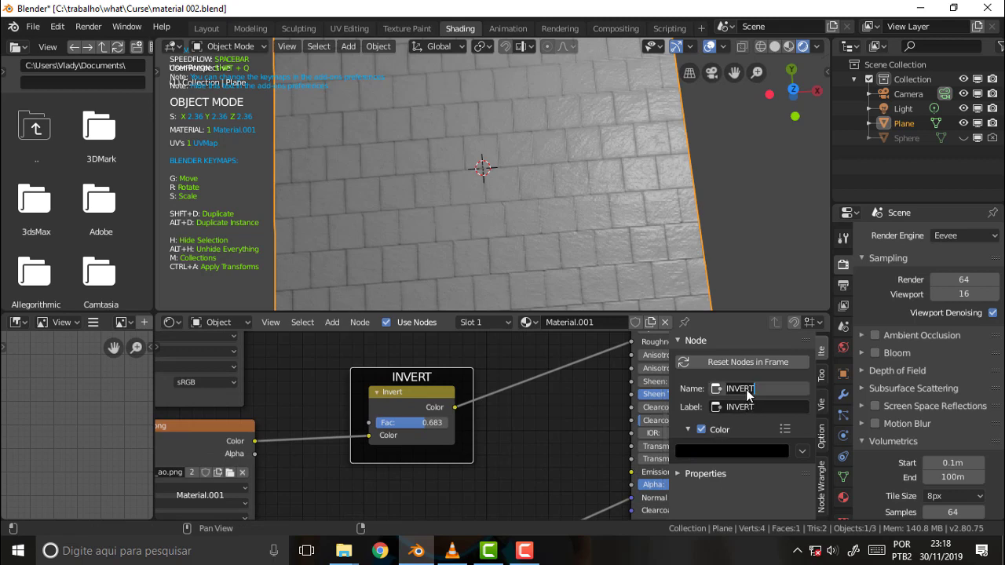
key("Return")
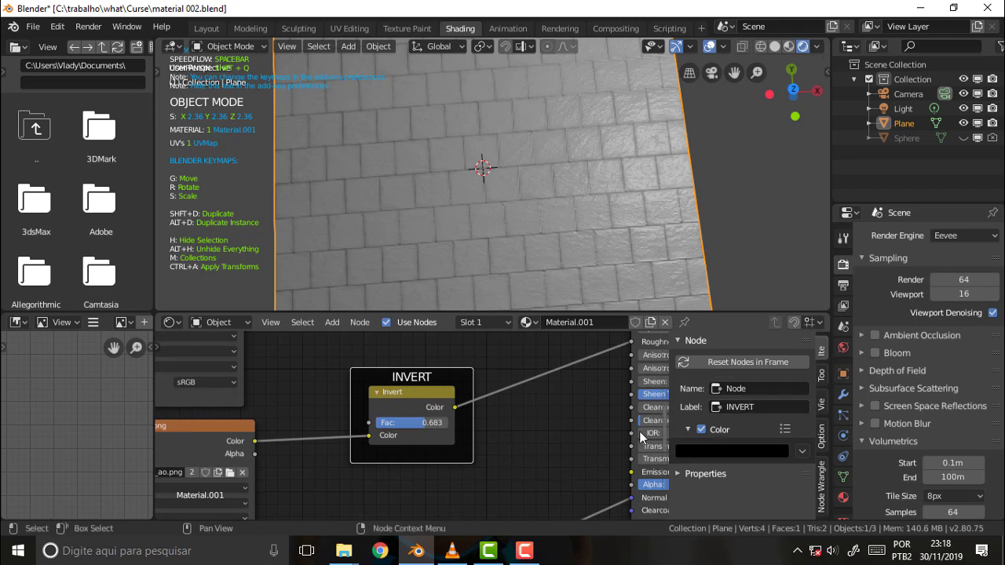
left_click(746, 407)
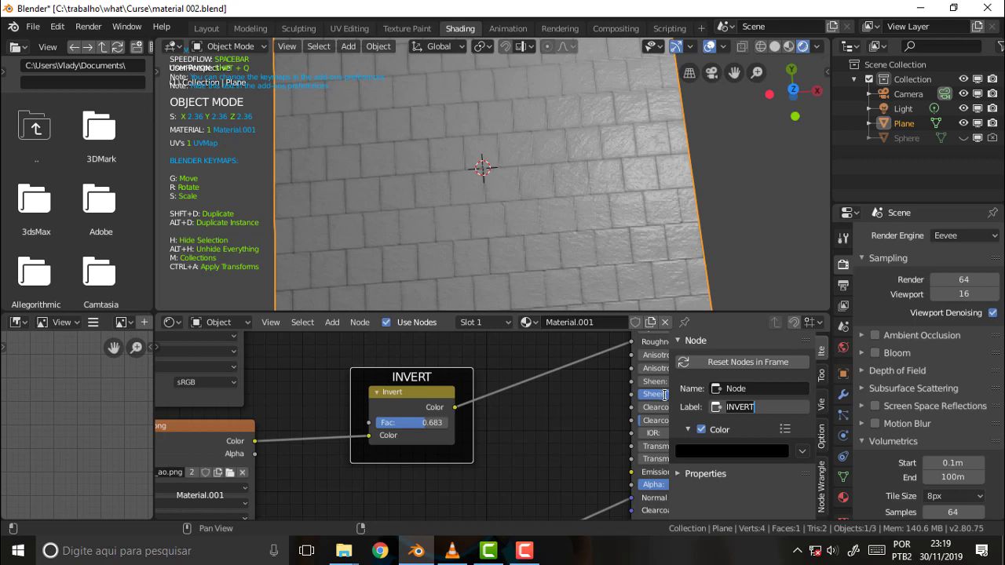
key("Return")
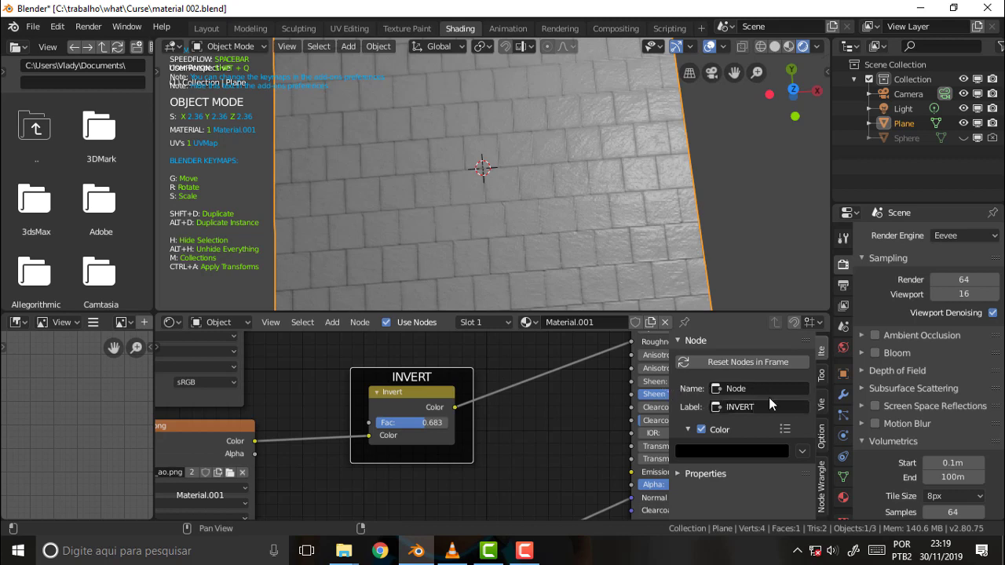
left_click(750, 388)
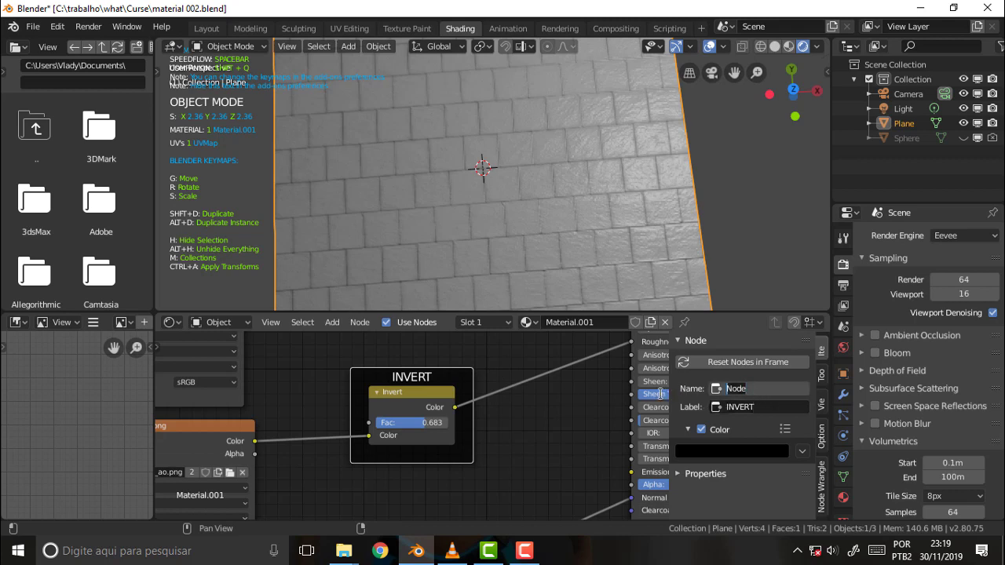
type("contrario")
key("Return")
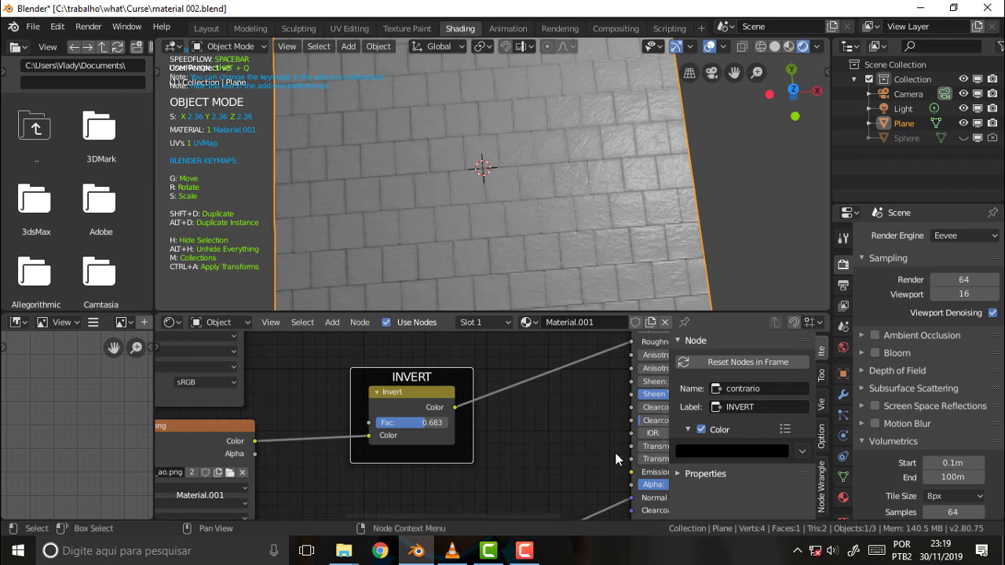
left_click(606, 444)
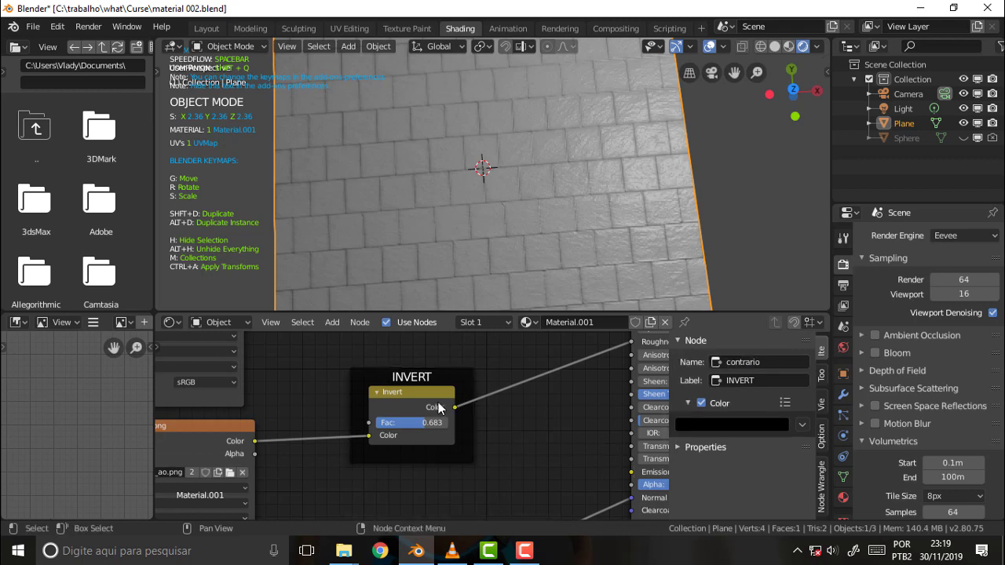
- Set the frame's label to 'Contrario' and rename the frame to 'Invert'
left_click(763, 381)
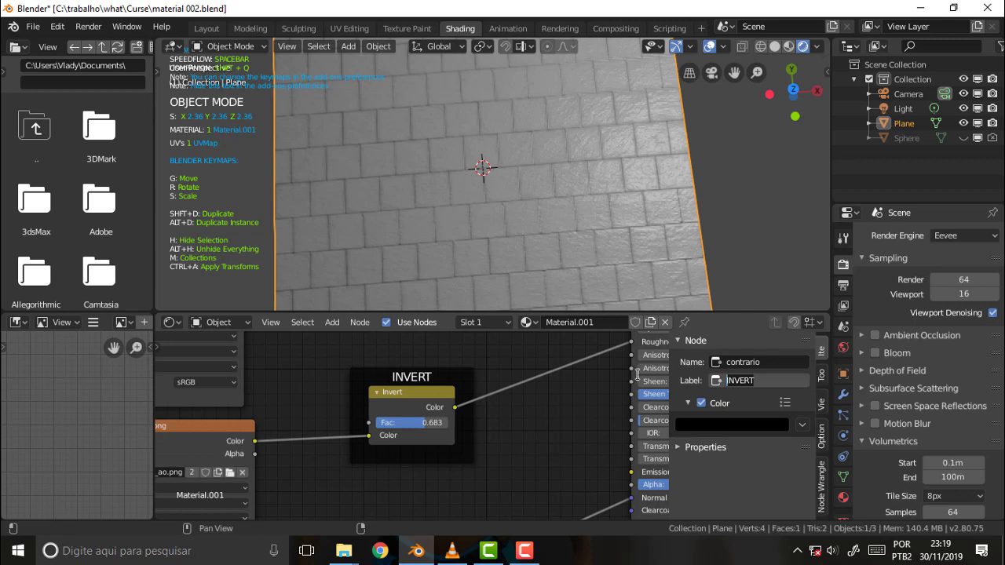
type("Contrario")
key("Return")
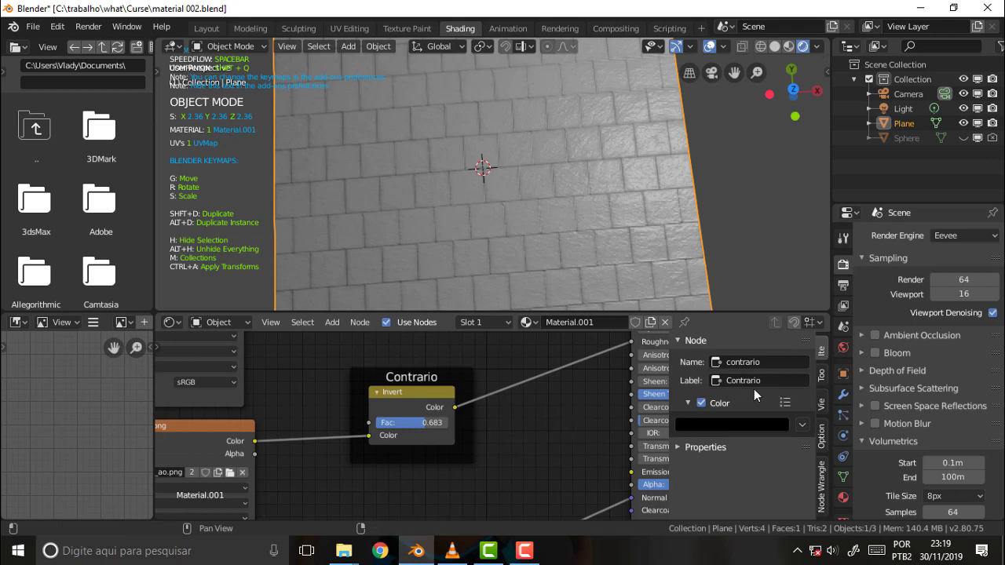
left_click(751, 363)
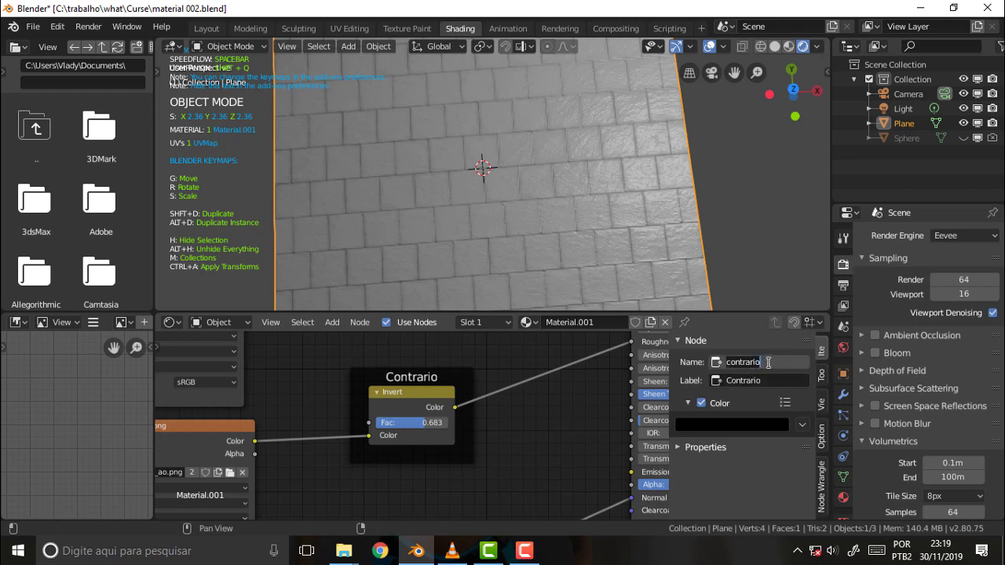
key("ctrl+a")
type("Invert")
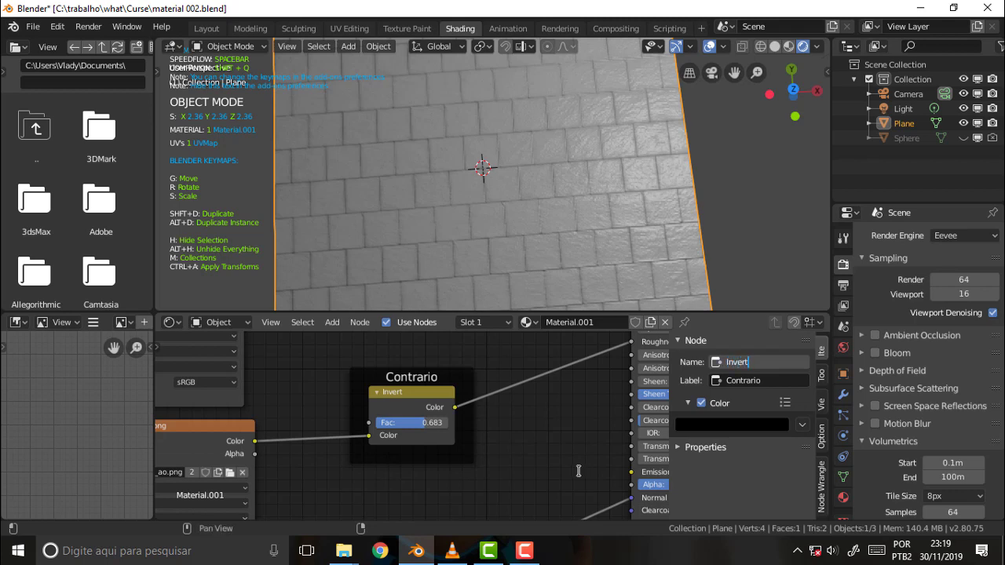
key("Return")
- Rename the Invert node inside the frame from 'Invert' to 'Contrario', then reselect the frame
scroll(463, 409, "up", 3)
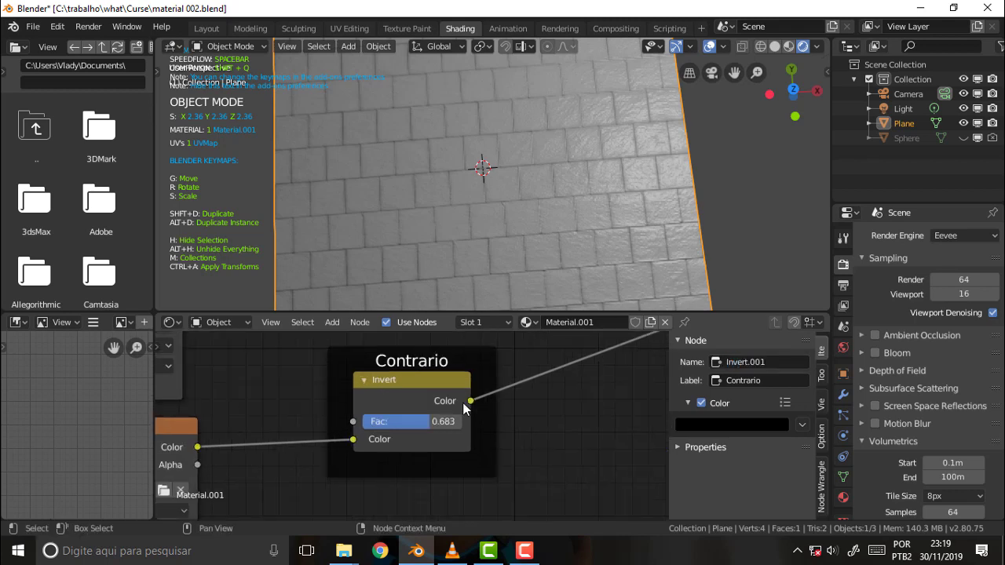
left_click(389, 375)
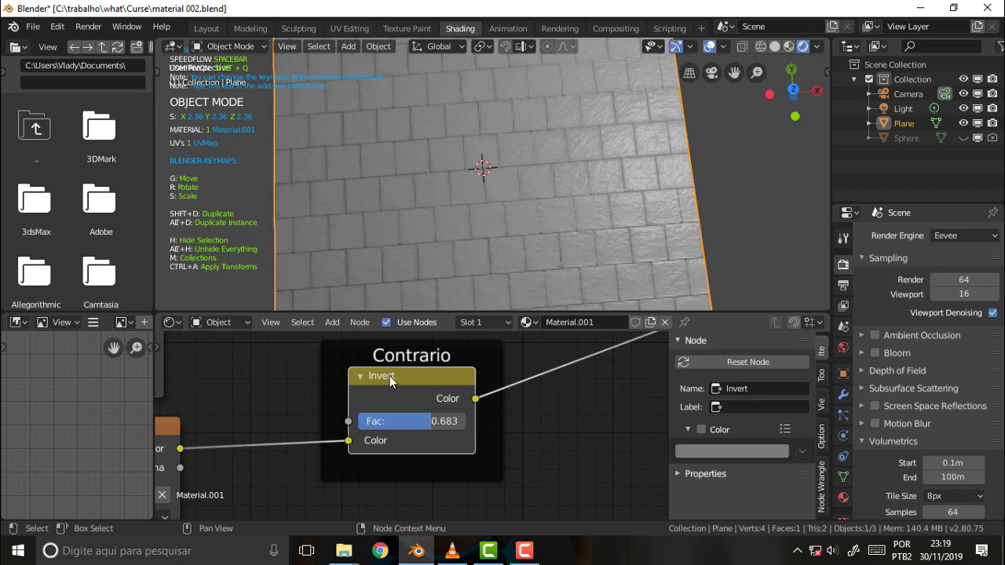
left_click(745, 390)
type("t")
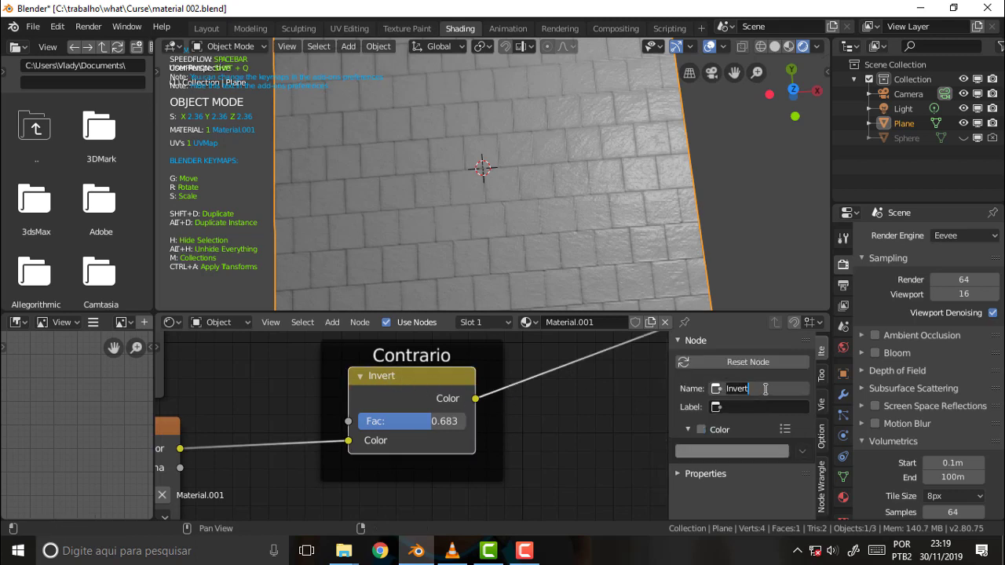
key("Home")
type("C")
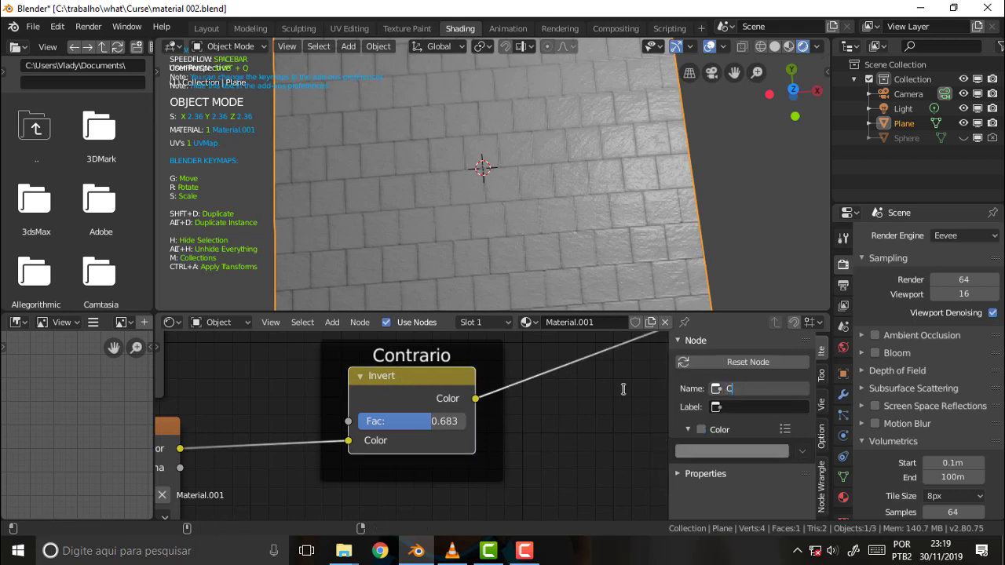
type("ontrario")
left_click(587, 430)
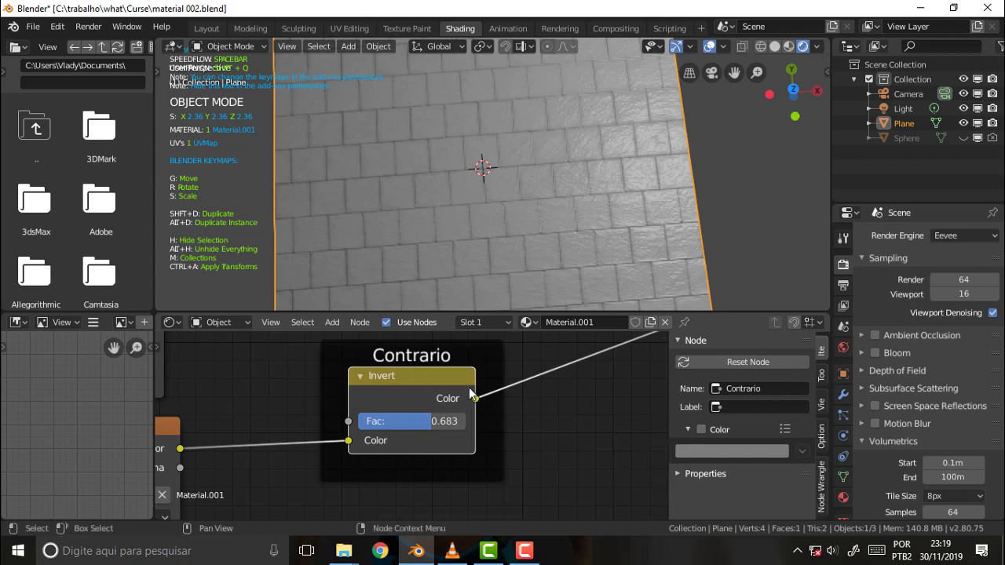
left_click(492, 352)
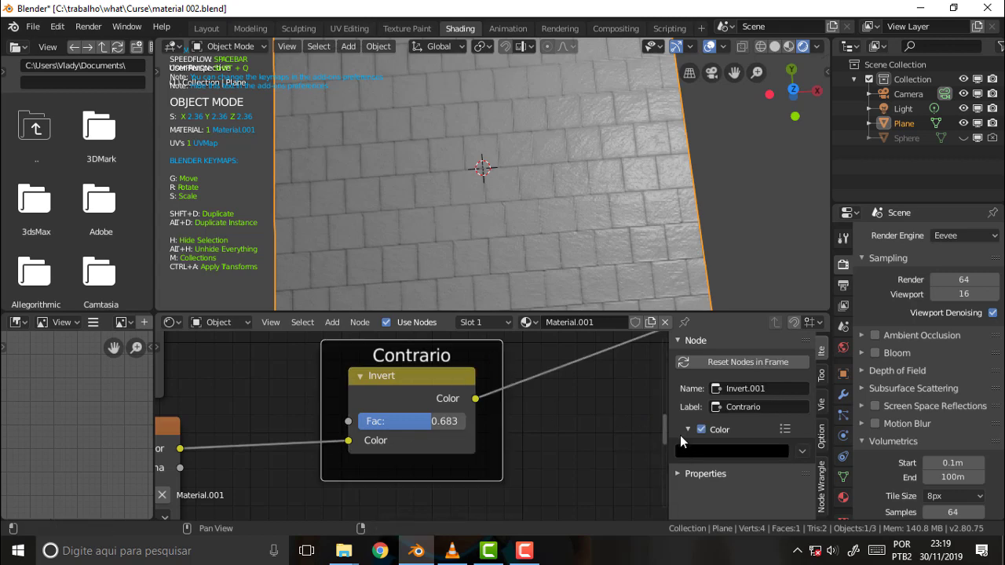
scroll(603, 424, "down", 1)
scroll(603, 425, "down", 1)
scroll(603, 425, "down", 3)
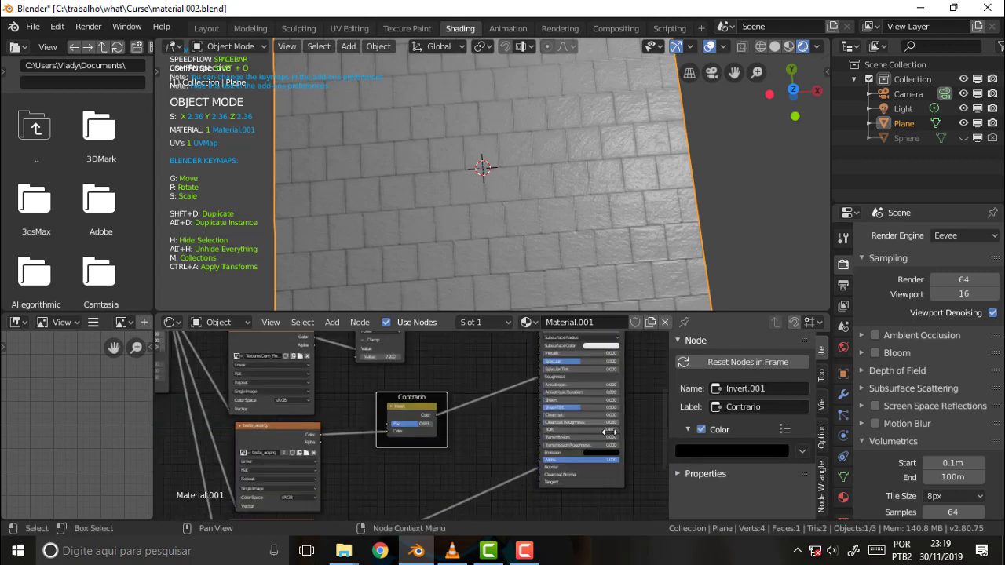
scroll(610, 432, "down", 1)
scroll(610, 431, "up", 3)
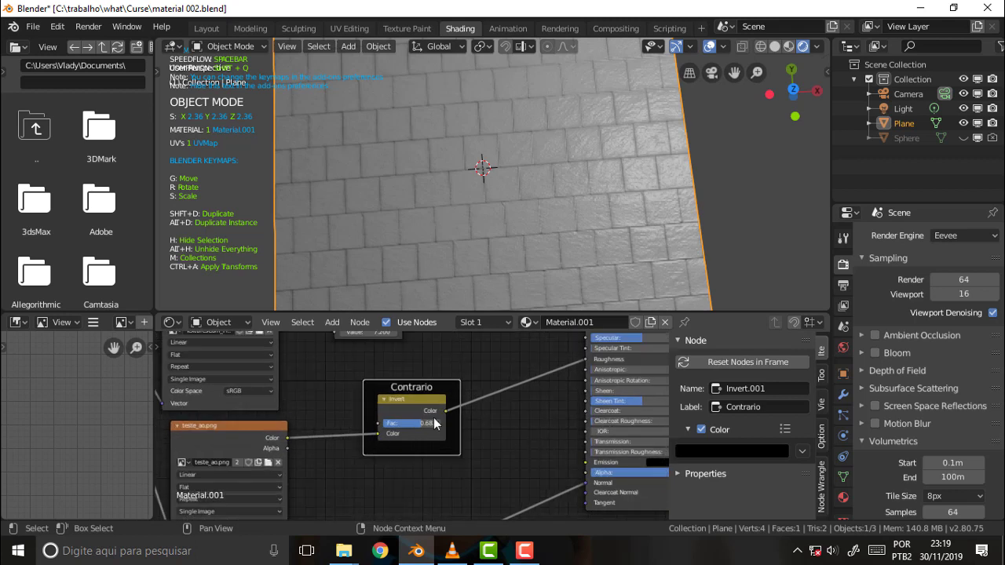
- Move the Contrario frame left and turn off its Shrink option
left_click_drag(409, 406, 415, 367)
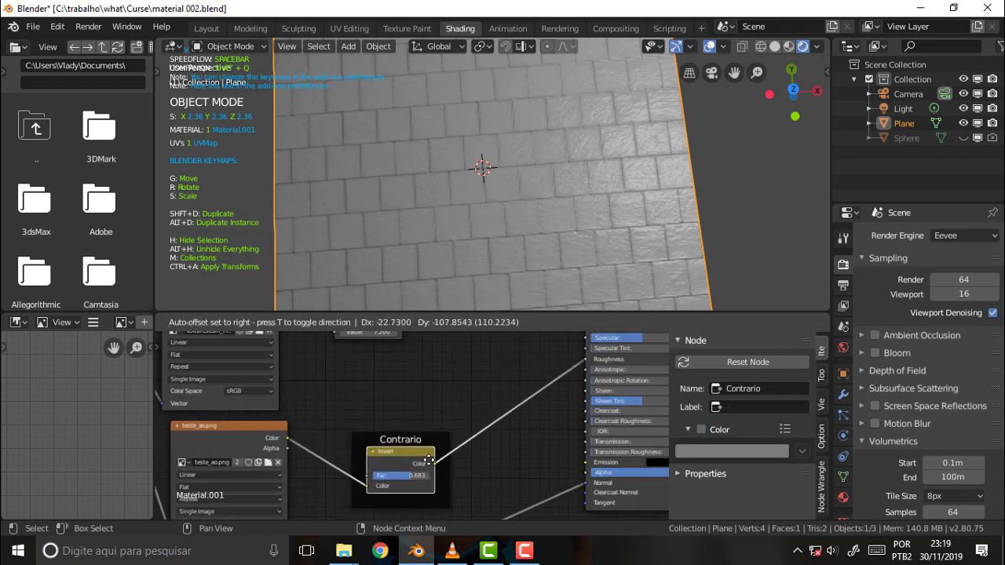
left_click_drag(415, 368, 370, 376)
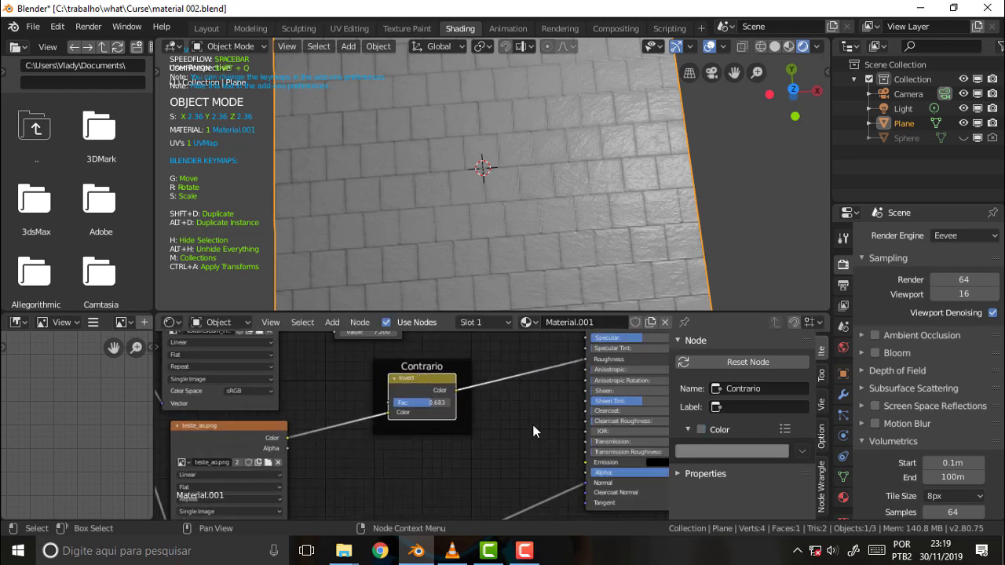
left_click(466, 373)
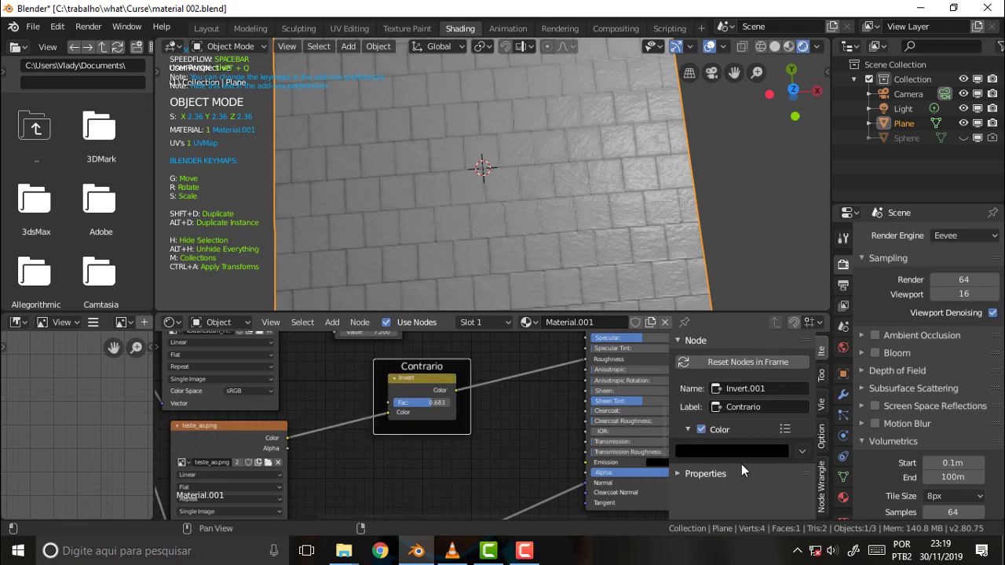
left_click(677, 474)
scroll(728, 475, "down", 1)
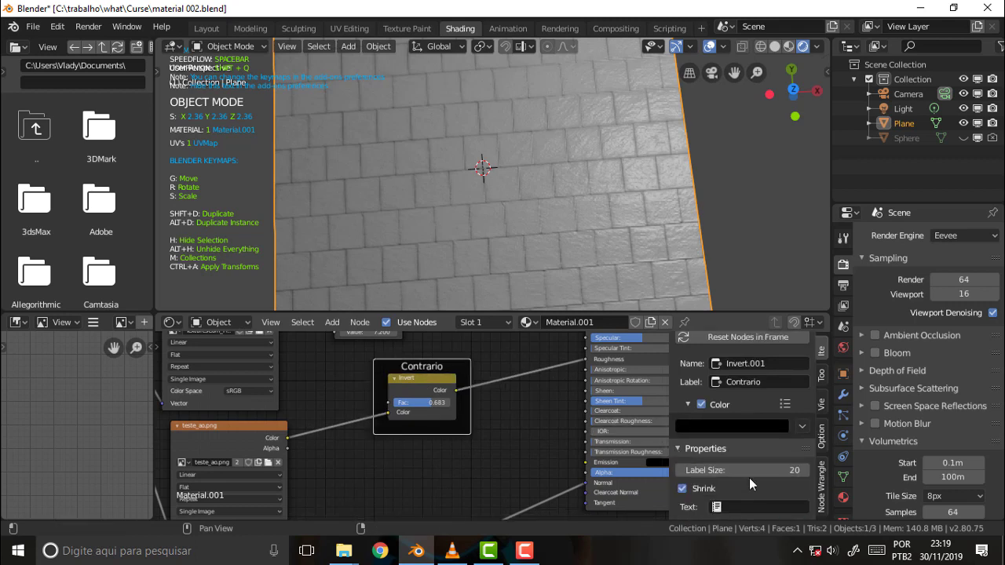
left_click(681, 489)
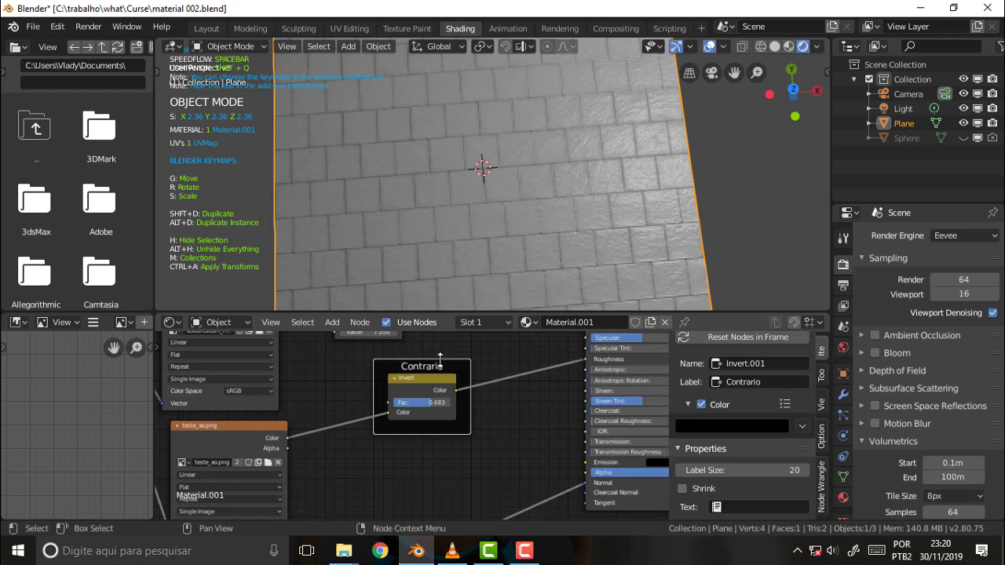
- Reposition the Invert node inside the enlarged Contrario frame
mouse_move(422, 379)
left_mouse_down()
mouse_move(540, 409)
mouse_move(451, 405)
left_mouse_up()
scroll(476, 417, "down", 2)
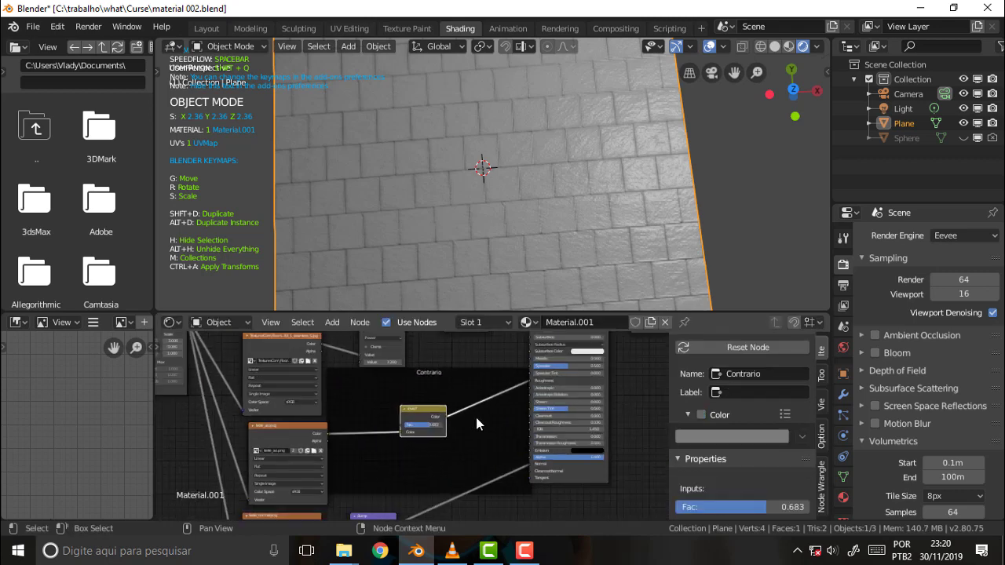
scroll(476, 417, "down", 1)
scroll(475, 417, "up", 1)
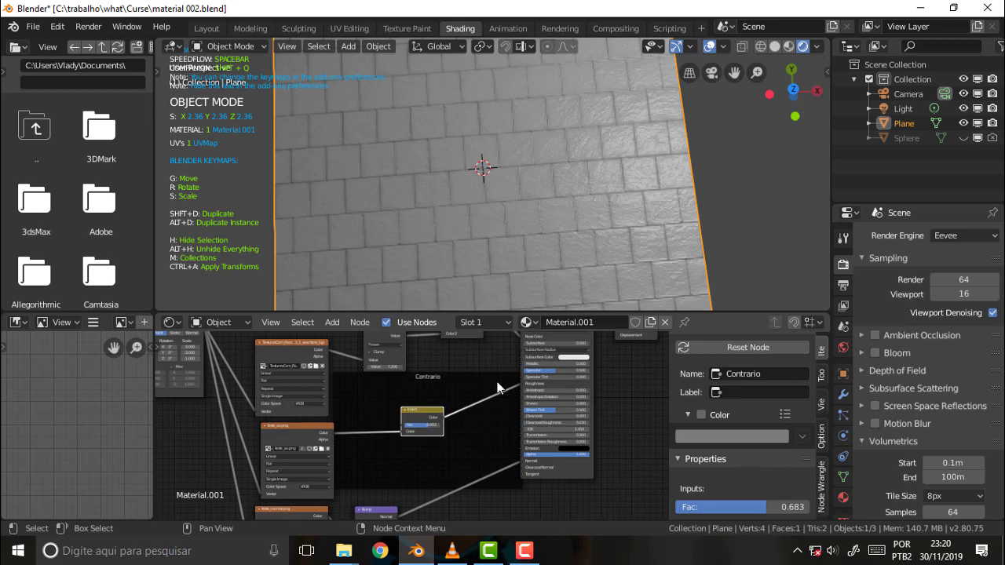
scroll(488, 383, "down", 2)
scroll(487, 377, "up", 1)
left_click_drag(491, 382, 484, 390)
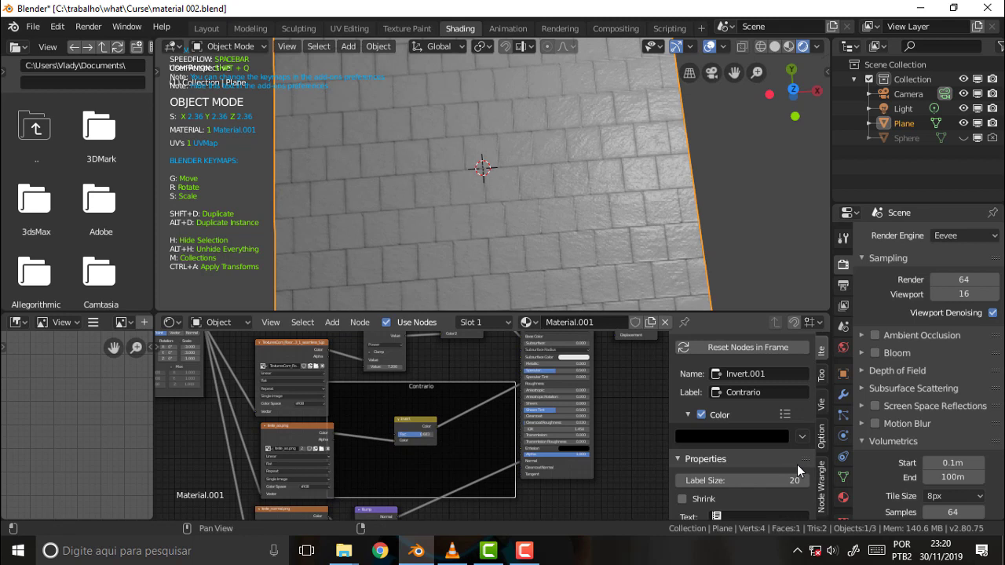
- Ungroup the Contrario frame, leaving the Invert node wired between teste_ao and the shader
right_click(457, 398)
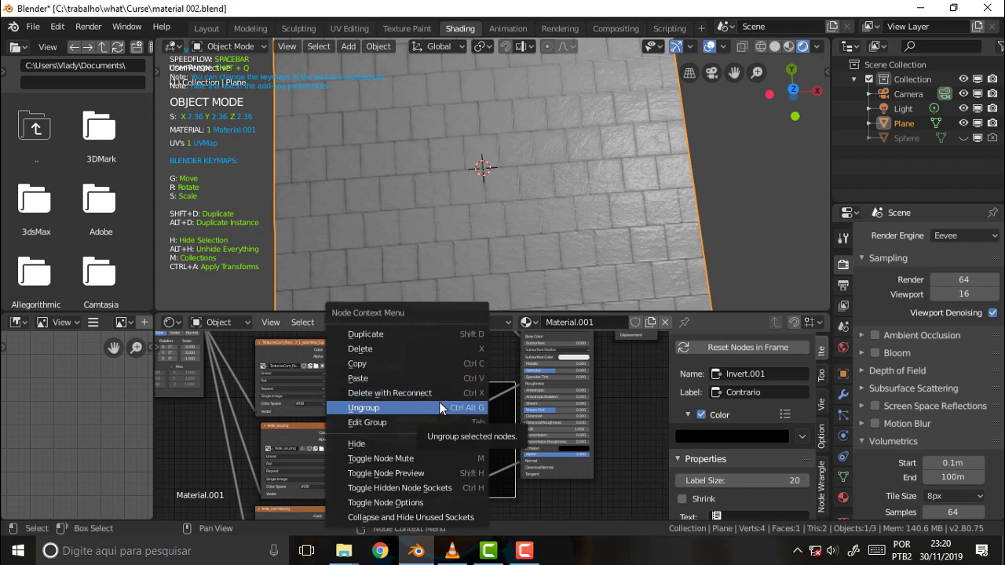
left_click(427, 349)
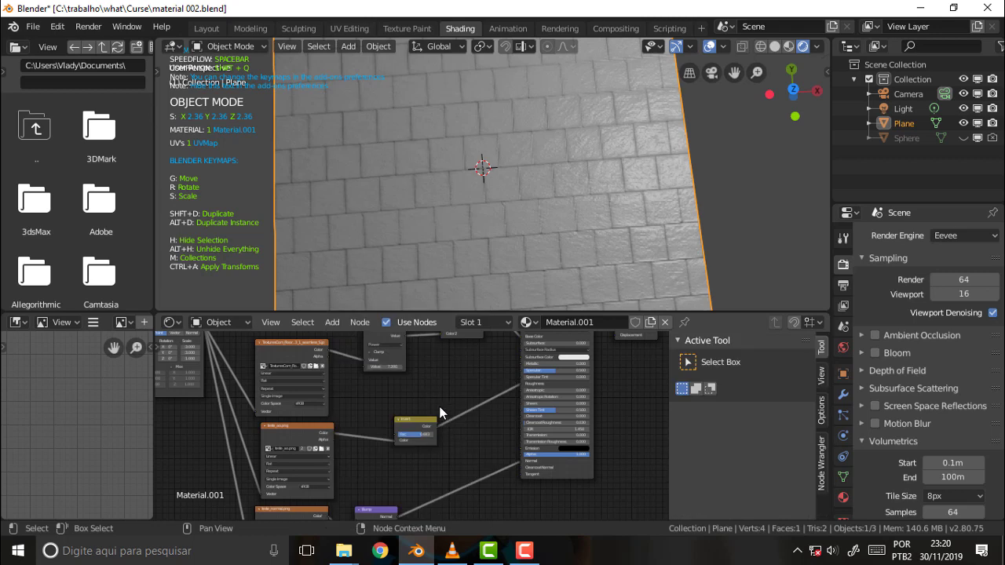
scroll(439, 406, "up", 2)
scroll(432, 388, "up", 1)
scroll(419, 334, "up", 1)
scroll(471, 354, "up", 1)
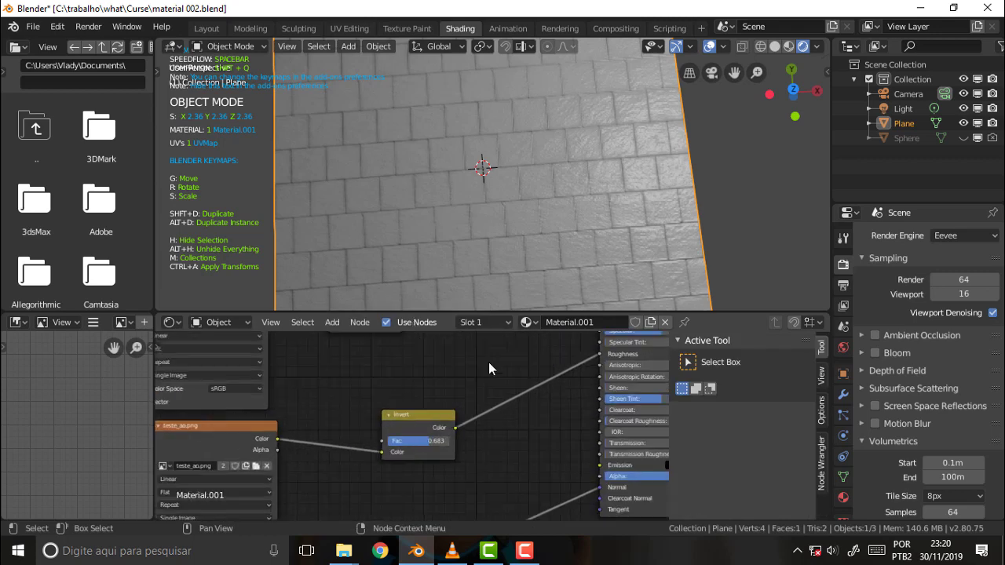
scroll(489, 365, "down", 1)
scroll(493, 367, "down", 1)
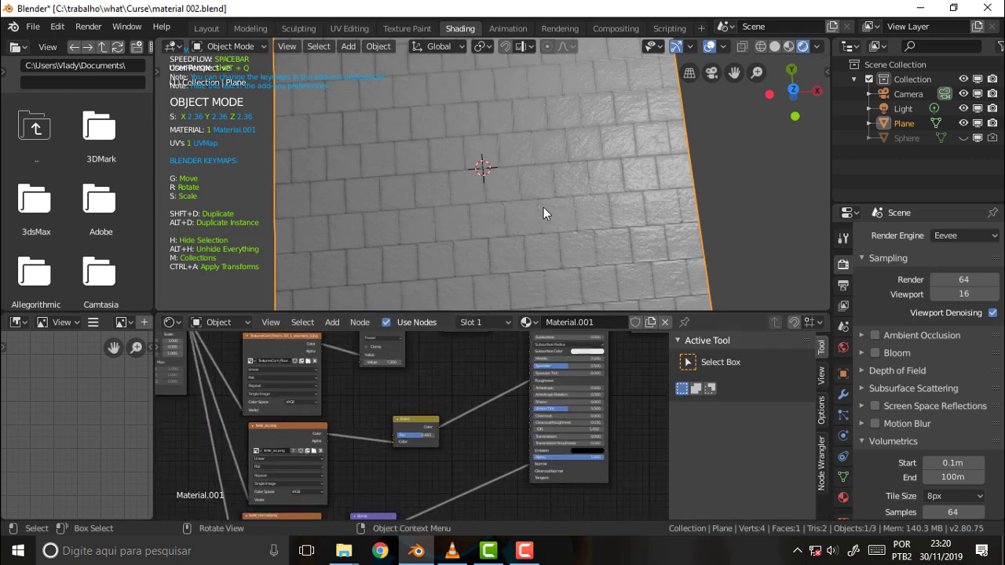
mouse_move(543, 208)
middle_mouse_down()
mouse_move(559, 216)
mouse_move(542, 198)
mouse_move(580, 187)
mouse_move(569, 150)
mouse_move(564, 161)
middle_mouse_up()
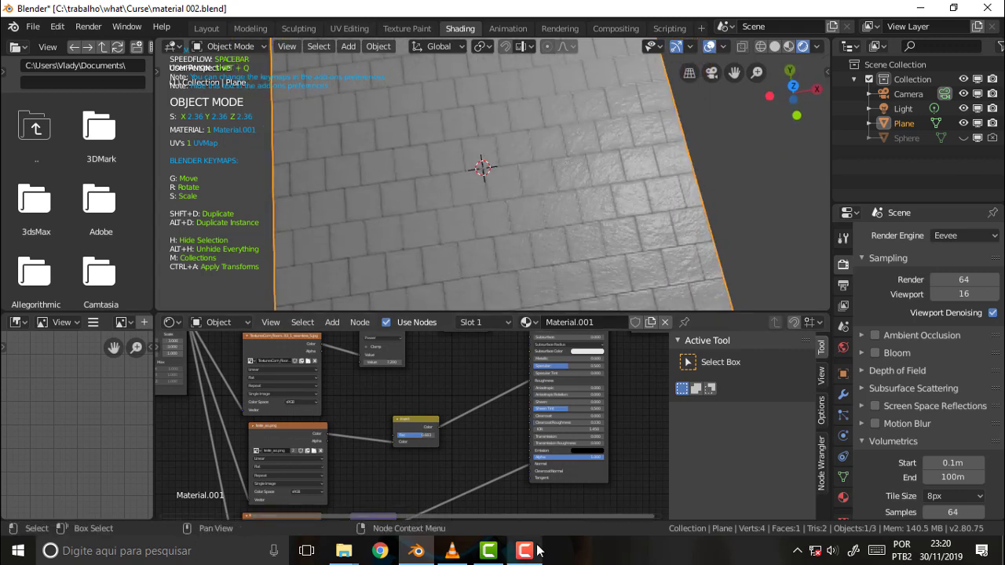
mouse_move(556, 202)
middle_mouse_down()
mouse_move(617, 161)
mouse_move(608, 243)
mouse_move(595, 182)
mouse_move(608, 177)
middle_mouse_up()
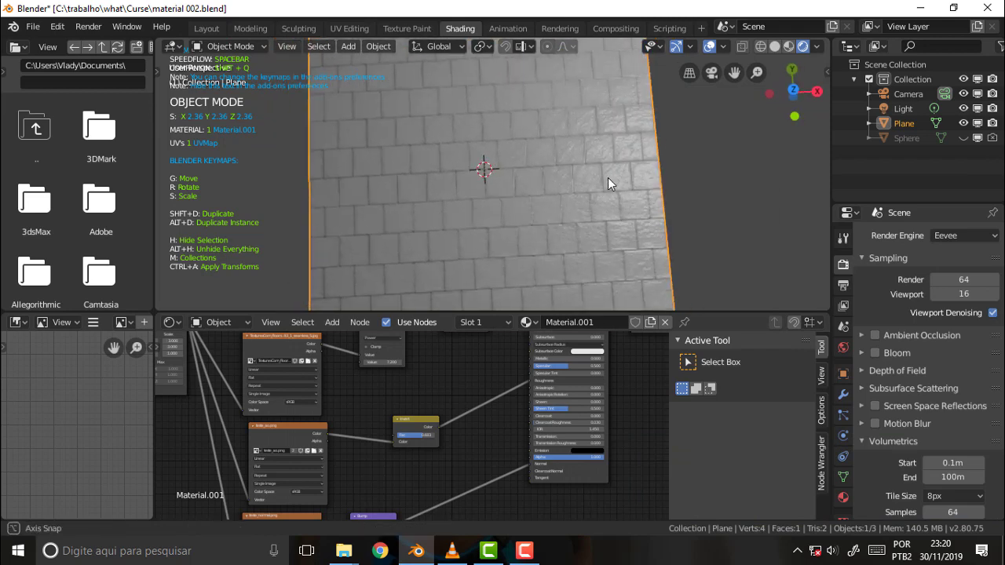
scroll(461, 389, "down", 2)
scroll(461, 389, "up", 2)
scroll(460, 388, "down", 2)
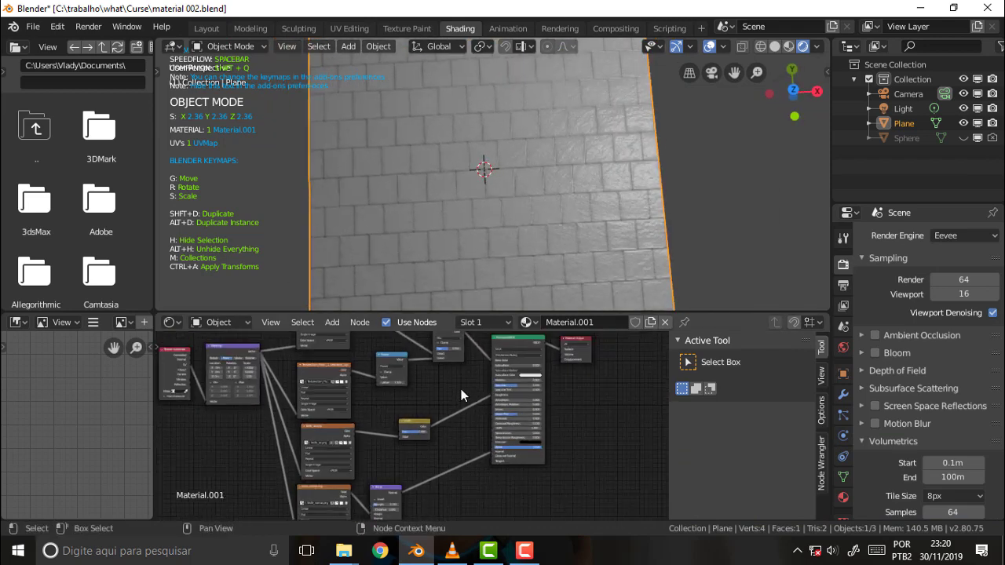
scroll(461, 388, "down", 1)
mouse_move(462, 392)
middle_mouse_down()
mouse_move(480, 371)
mouse_move(447, 485)
mouse_move(502, 359)
middle_mouse_up()
scroll(524, 374, "up", 3)
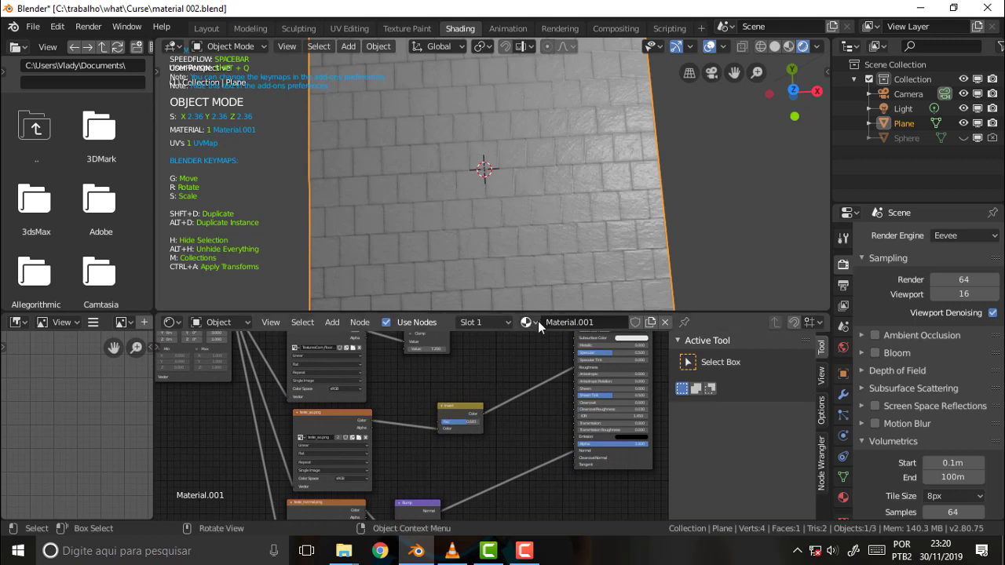
scroll(487, 417, "down", 1)
scroll(488, 418, "down", 1)
scroll(488, 418, "down", 1)
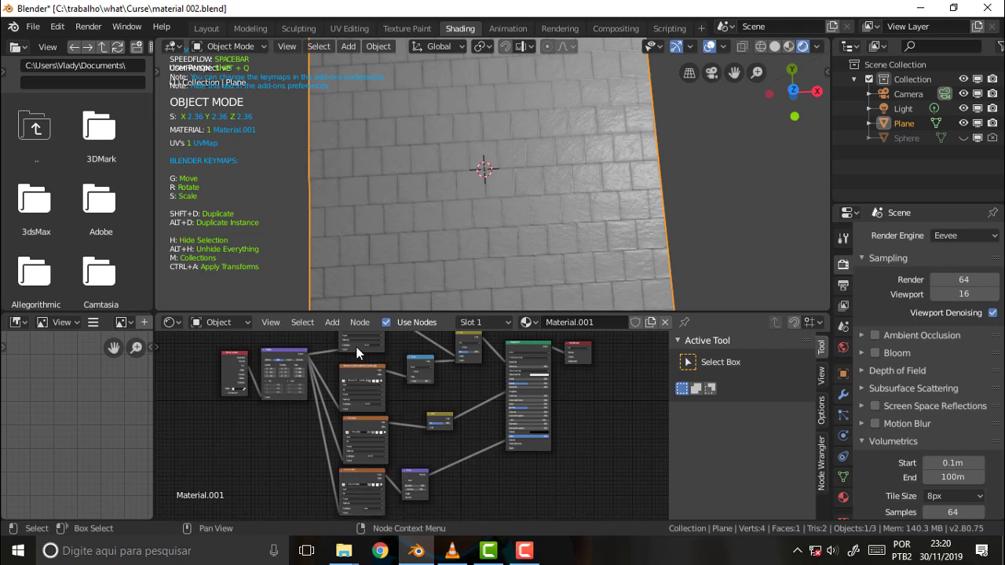
scroll(448, 413, "up", 1)
mouse_move(449, 413)
middle_mouse_down()
mouse_move(455, 483)
mouse_move(456, 386)
mouse_move(465, 405)
middle_mouse_up()
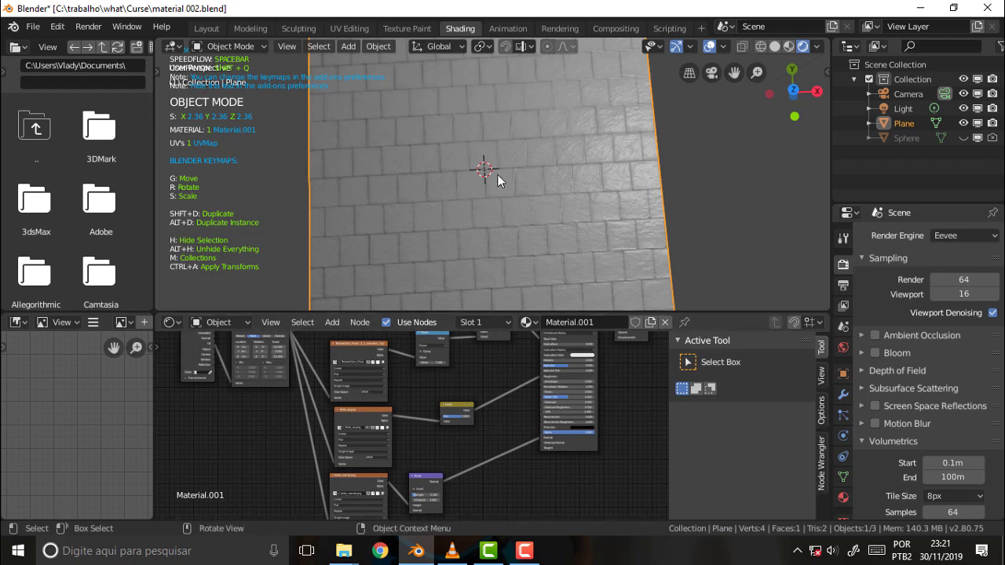
mouse_move(639, 155)
middle_mouse_down()
mouse_move(592, 192)
mouse_move(595, 220)
mouse_move(605, 126)
mouse_move(605, 180)
mouse_move(611, 132)
middle_mouse_up()
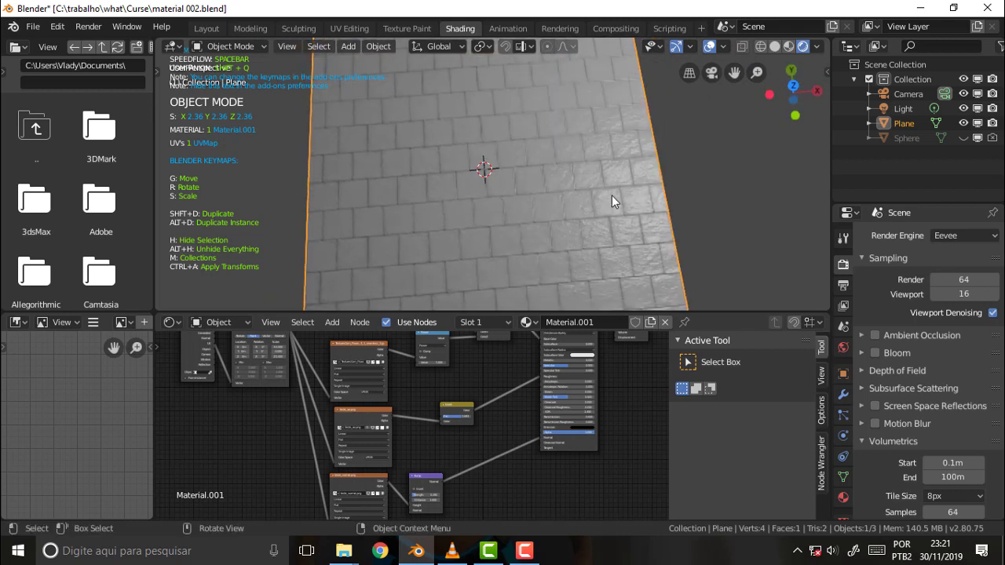
mouse_move(611, 195)
middle_mouse_down()
mouse_move(618, 107)
mouse_move(615, 268)
mouse_move(588, 171)
mouse_move(616, 164)
mouse_move(622, 173)
middle_mouse_up()
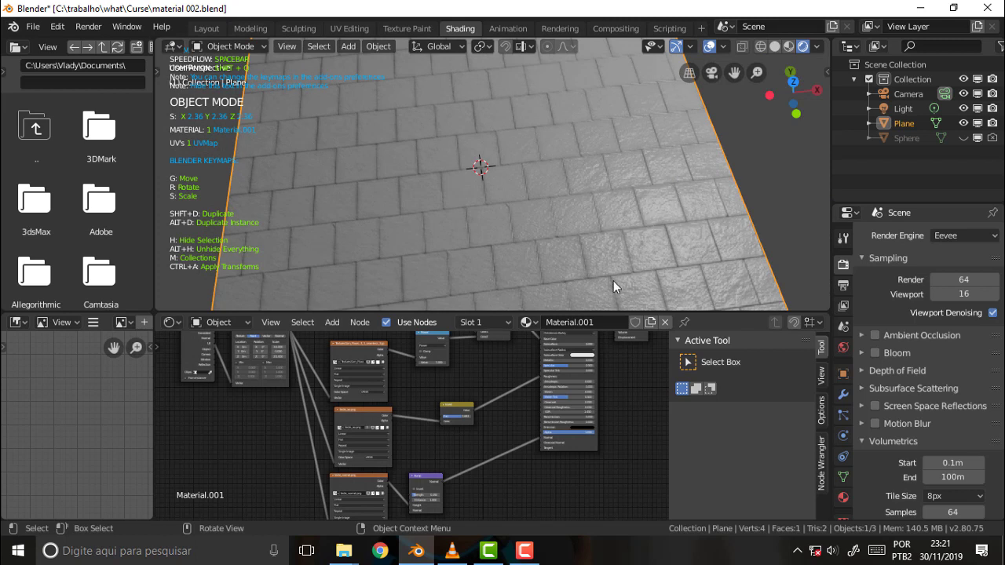
- Move the Invert node up and to the right, then bring up the Add menu's Converter node list
scroll(489, 424, "up", 2)
scroll(489, 424, "up", 1)
scroll(490, 424, "up", 1)
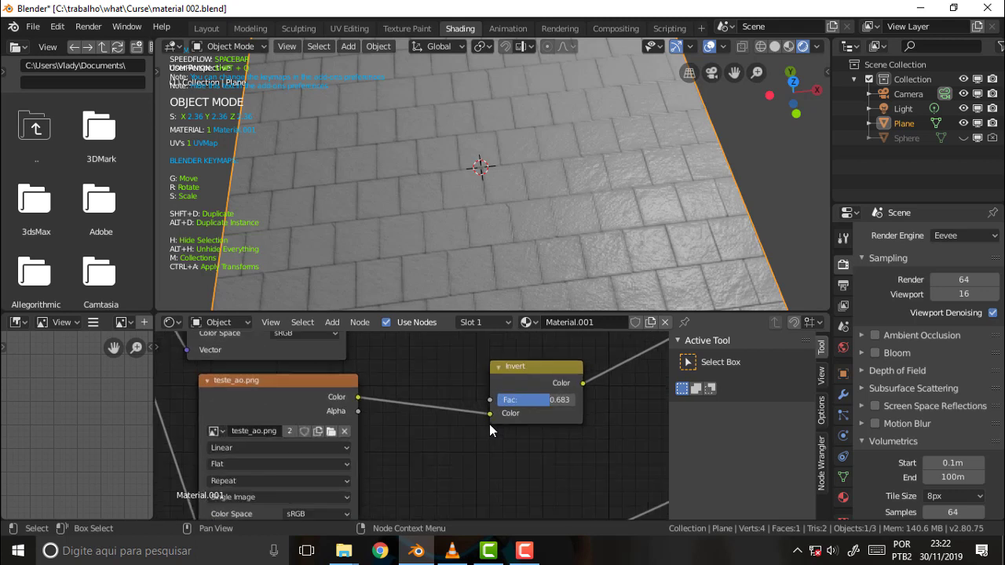
scroll(489, 424, "down", 1)
scroll(497, 430, "down", 1)
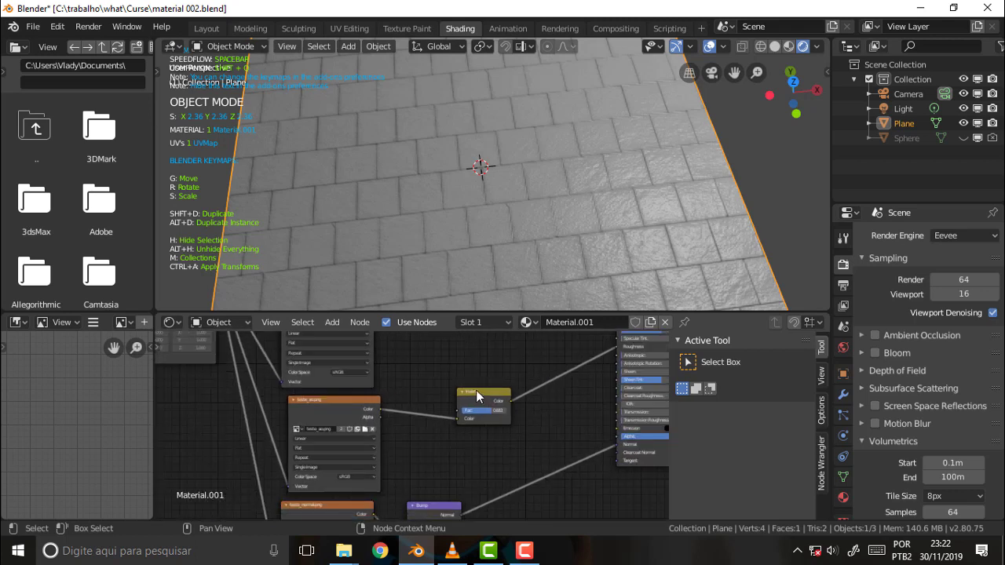
left_click_drag(476, 391, 542, 362)
scroll(534, 431, "down", 1)
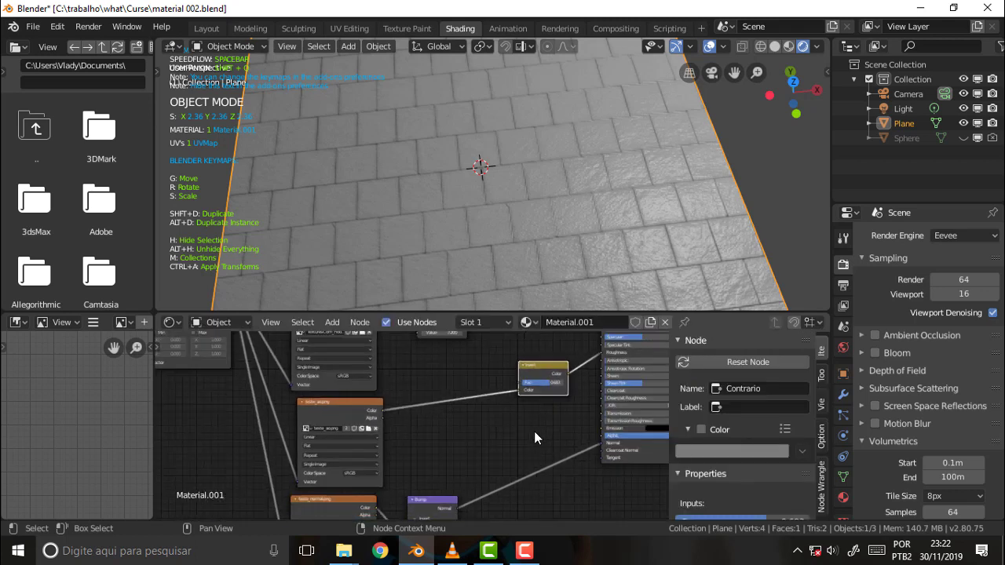
key("shift+a")
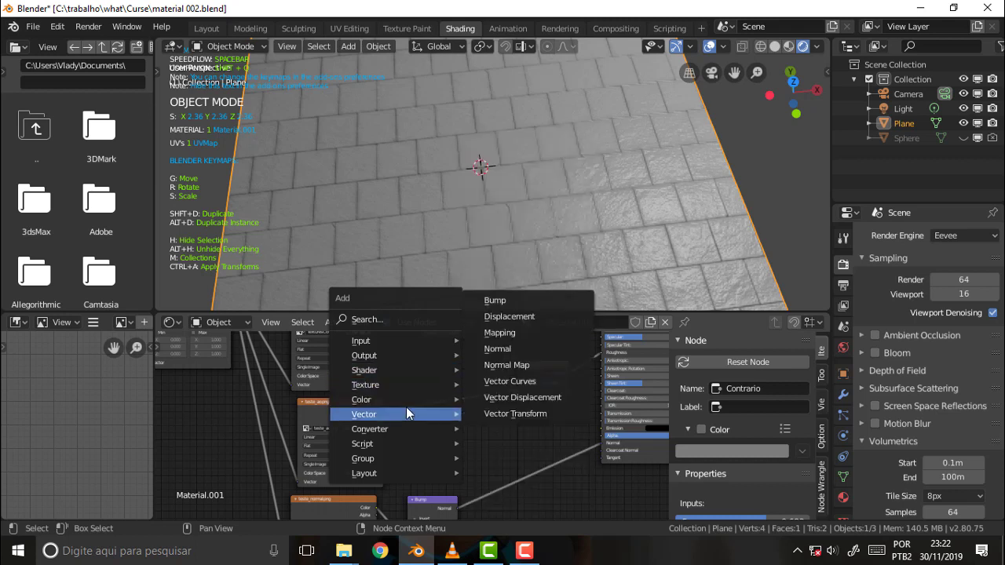
mouse_move(370, 429)
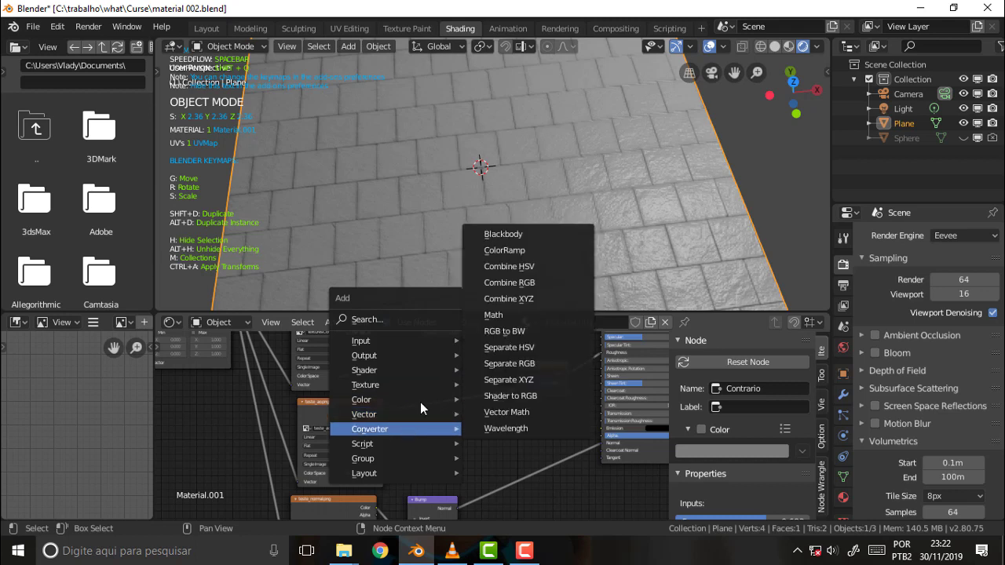
- Drop a ColorRamp onto the texture-to-Invert link and move its white stop to 0.880
left_click(520, 254)
left_click(413, 372)
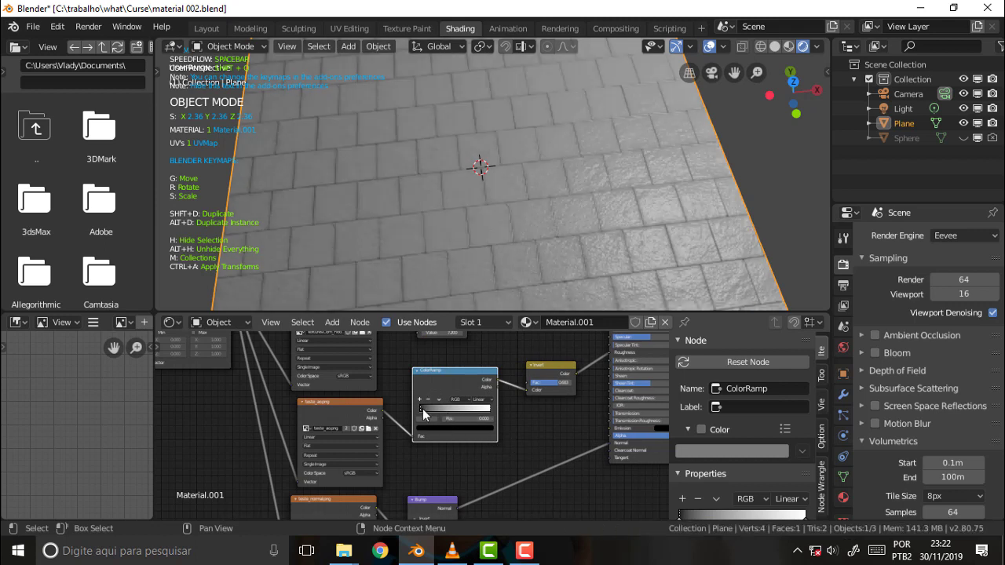
mouse_move(424, 414)
left_mouse_down()
mouse_move(453, 413)
mouse_move(420, 414)
left_mouse_up()
mouse_move(490, 409)
left_mouse_down()
mouse_move(440, 418)
mouse_move(517, 420)
left_mouse_up()
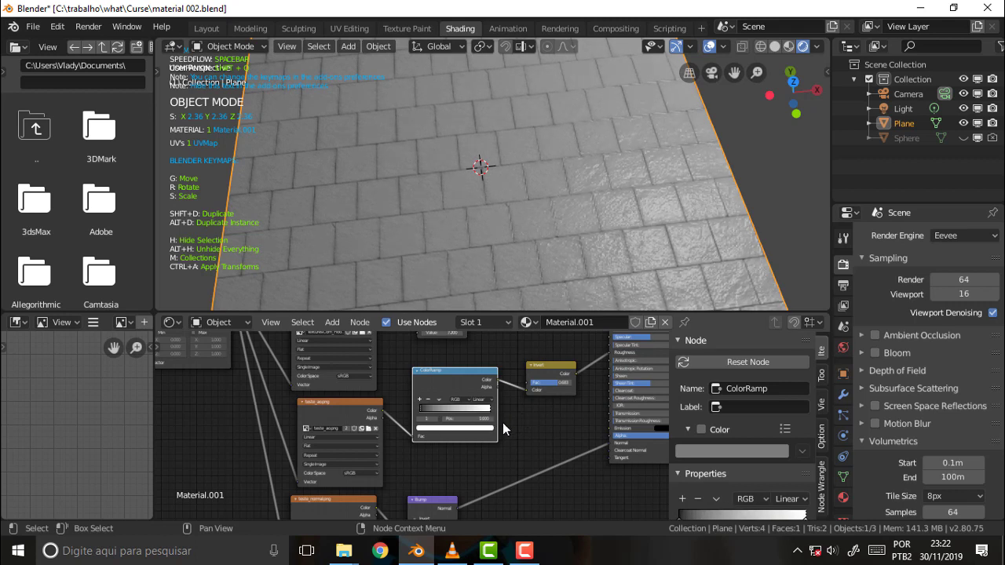
- Darken the white stop to grey and lighten the black stop toward a darker mid grey
left_click(475, 428)
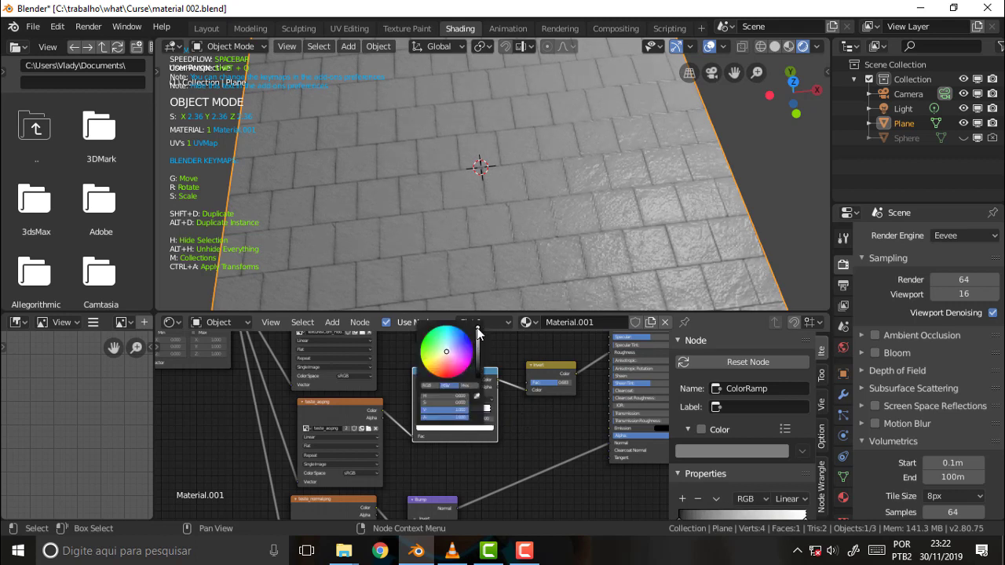
left_click_drag(476, 330, 476, 349)
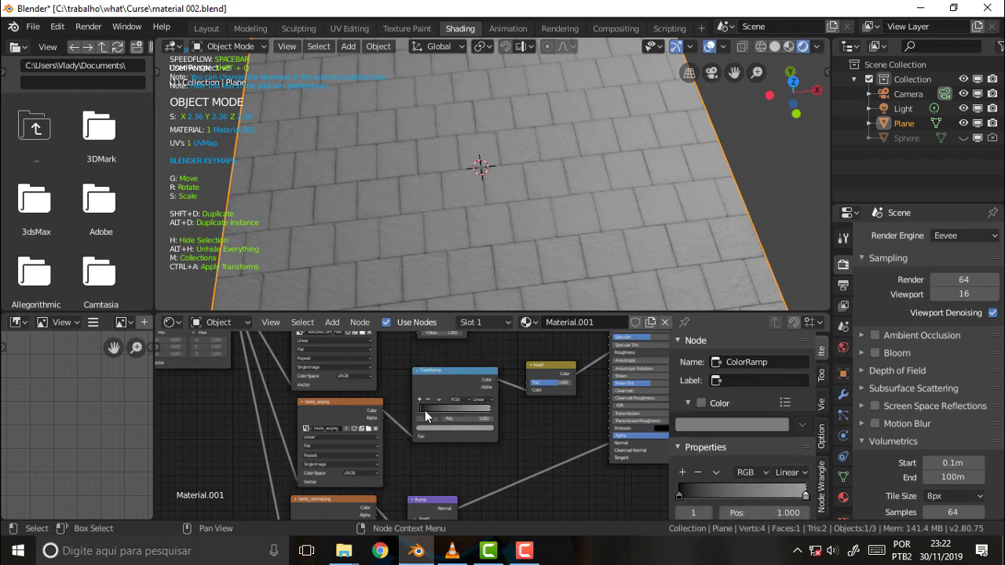
left_click(428, 410)
left_click(435, 428)
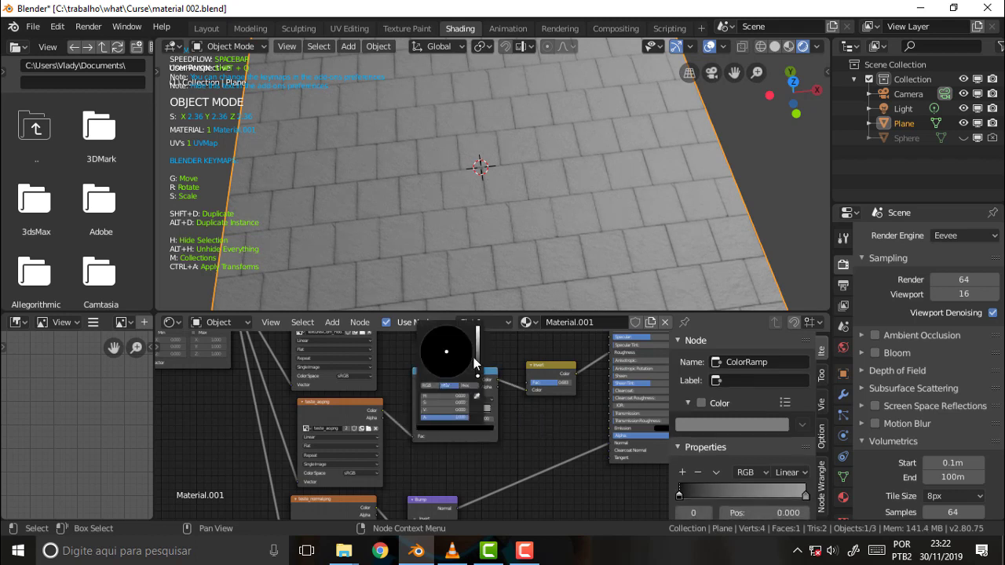
left_click_drag(478, 380, 477, 353)
left_click_drag(442, 409, 430, 409)
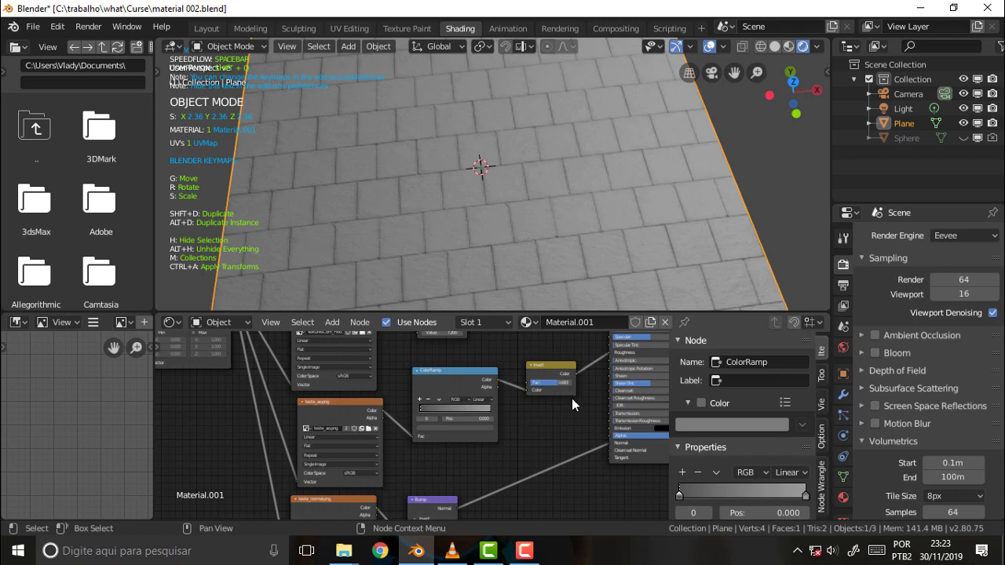
- Make the right ColorRamp stop pure white and brighten the left stop's colour
left_click(489, 409)
left_click(467, 428)
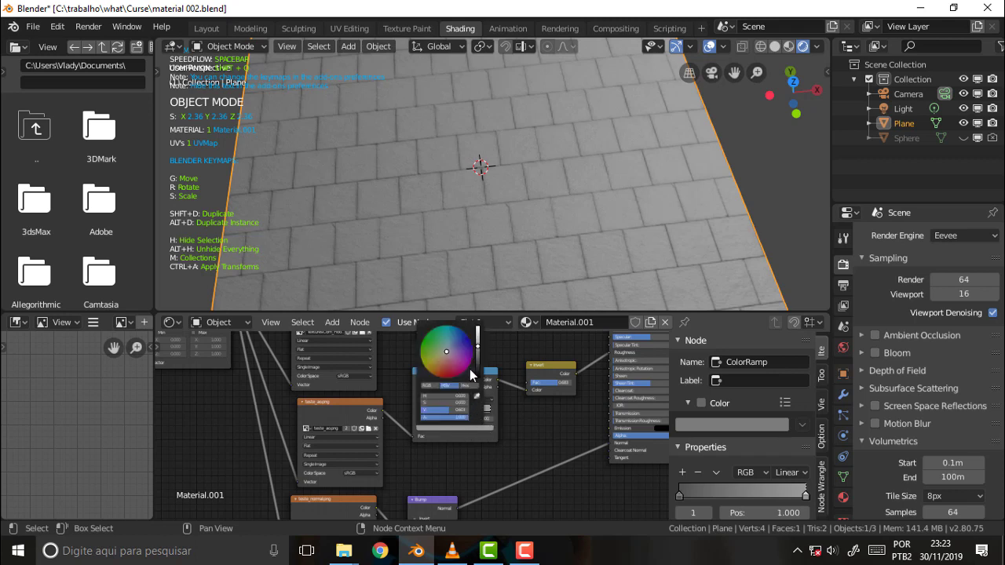
left_click_drag(478, 355, 477, 333)
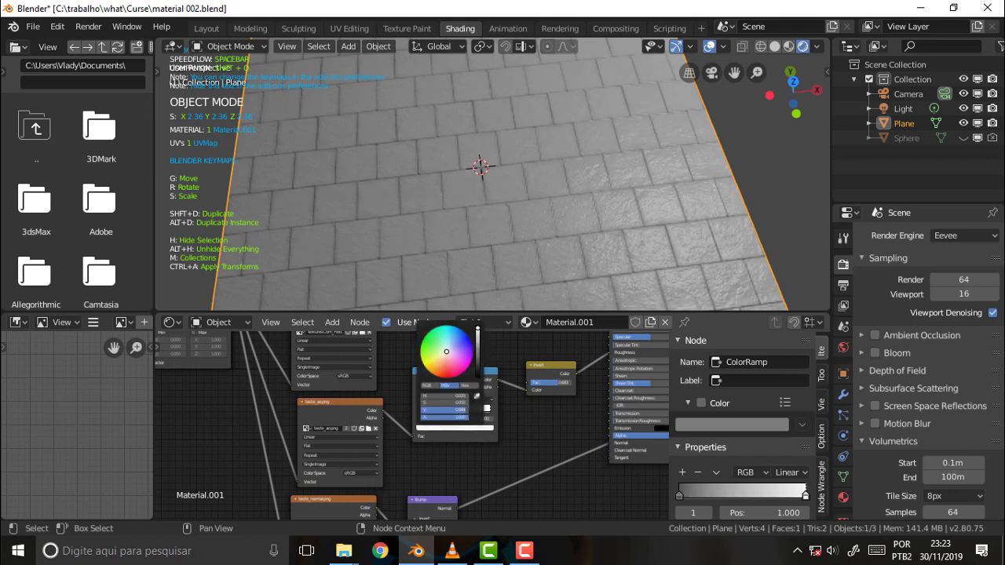
left_click(432, 424)
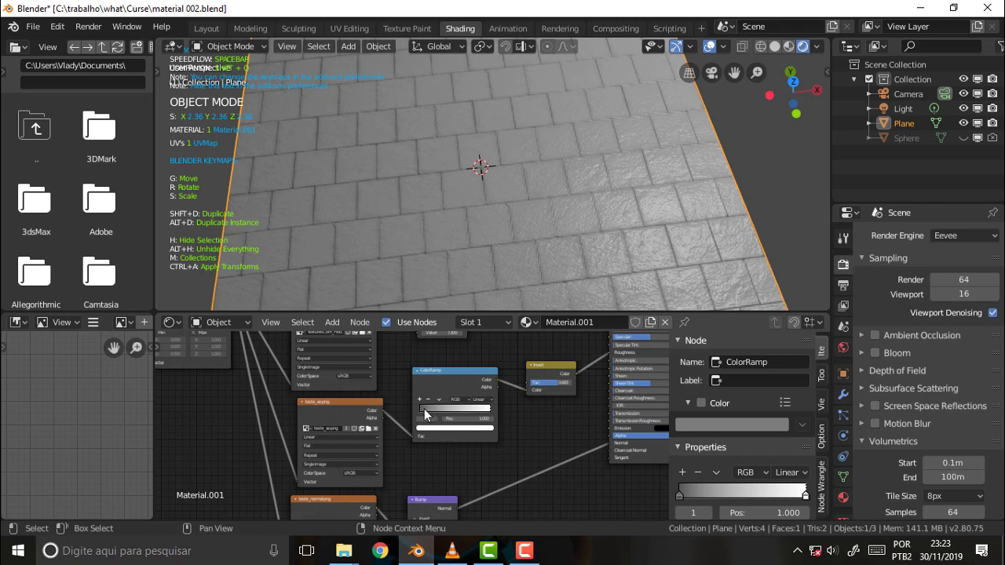
left_click(431, 428)
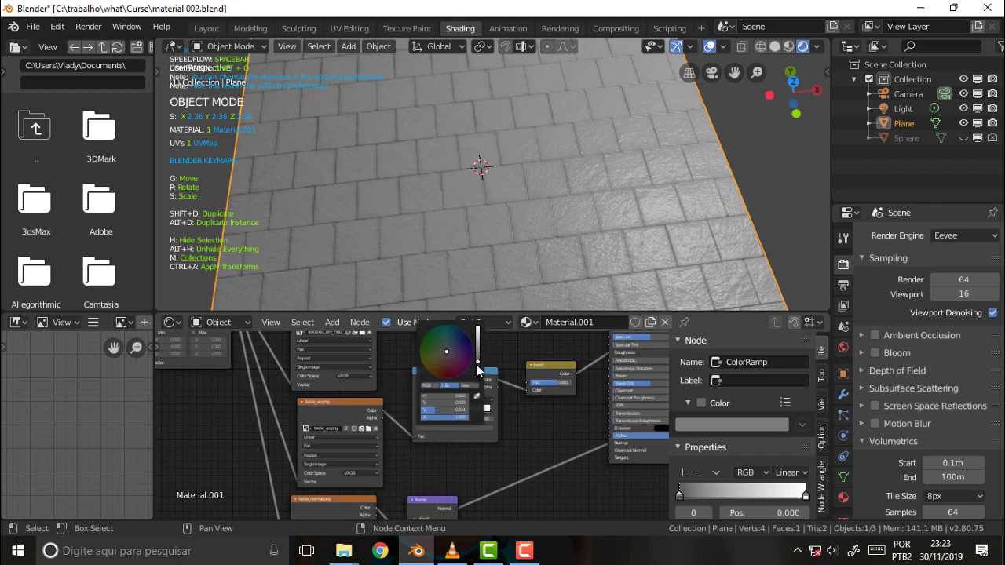
mouse_move(479, 371)
left_mouse_down()
mouse_move(477, 340)
mouse_move(478, 357)
left_mouse_up()
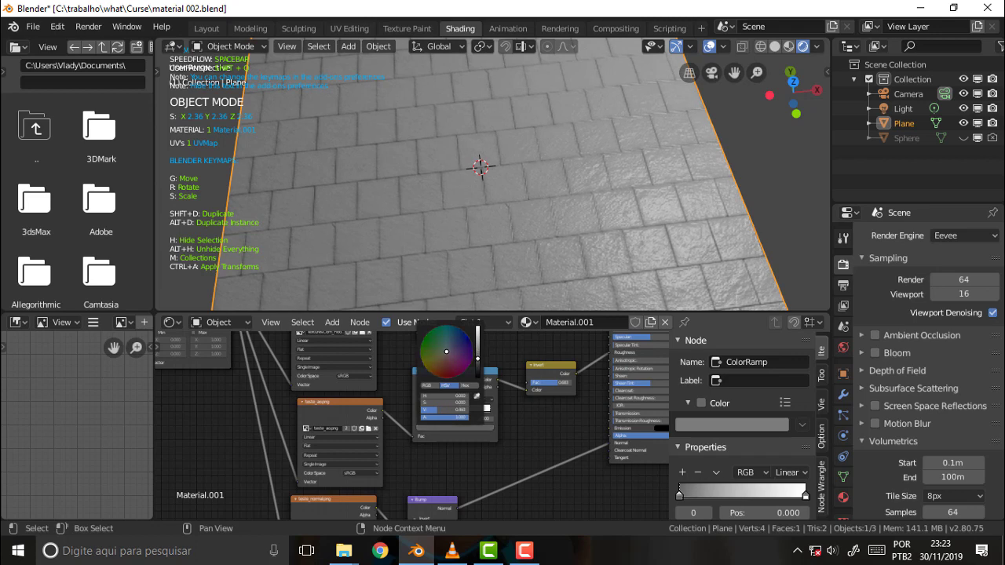
scroll(565, 411, "down", 1)
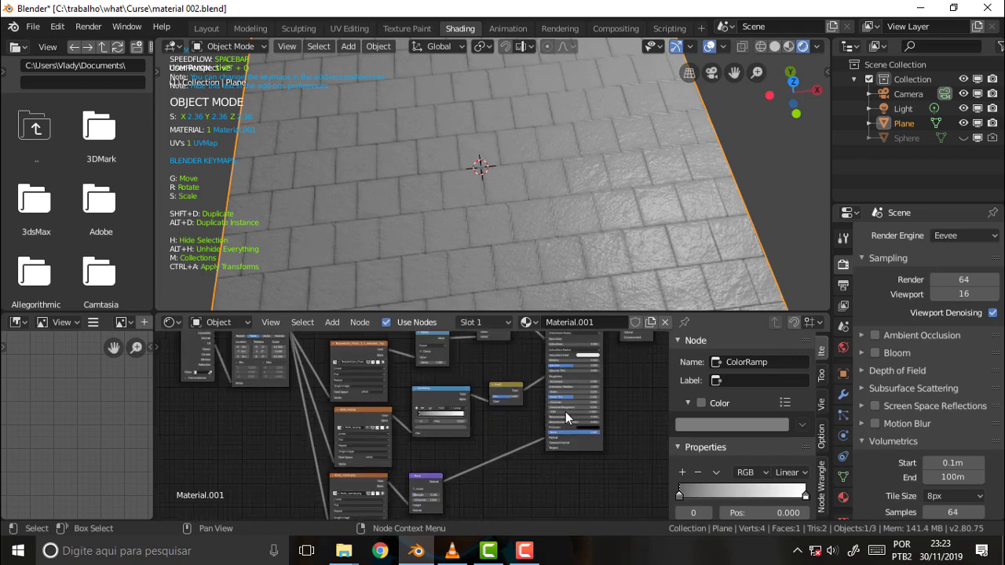
scroll(566, 411, "up", 2)
mouse_move(668, 178)
middle_mouse_down()
mouse_move(646, 266)
mouse_move(583, 202)
mouse_move(626, 166)
mouse_move(650, 218)
mouse_move(636, 236)
middle_mouse_up()
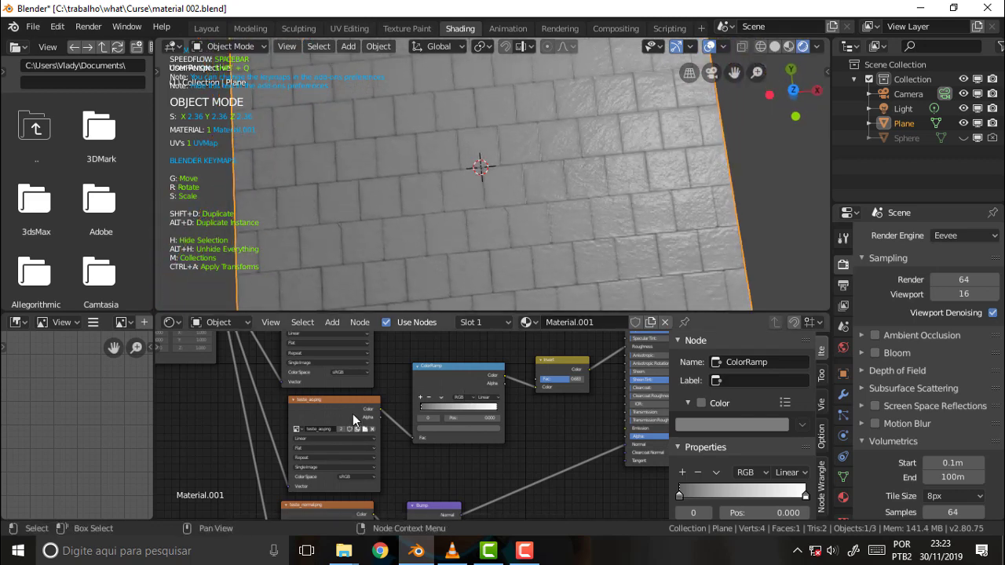
scroll(564, 207, "down", 3)
scroll(571, 208, "up", 3)
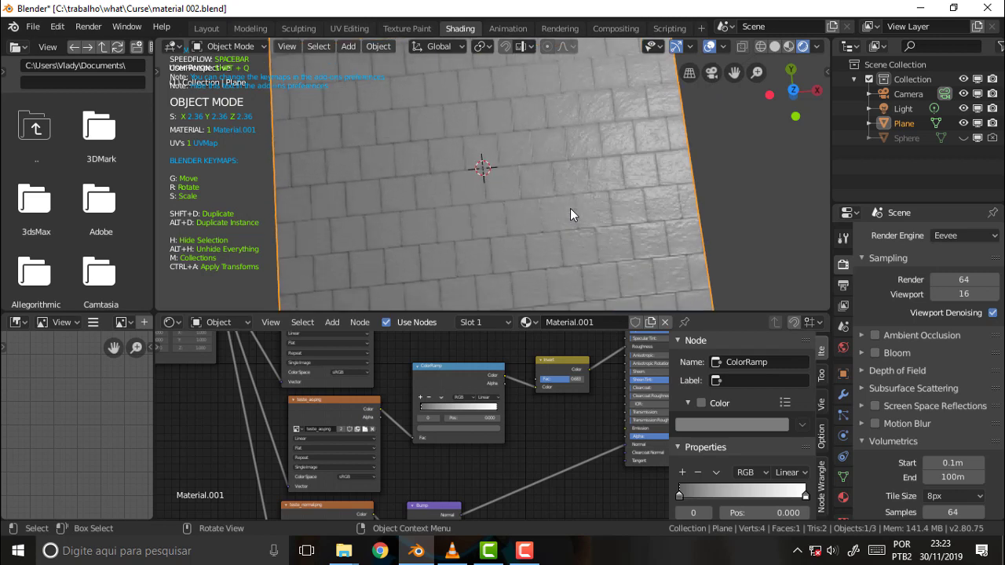
mouse_move(570, 208)
middle_mouse_down()
mouse_move(567, 134)
mouse_move(582, 261)
mouse_move(595, 113)
mouse_move(611, 112)
mouse_move(593, 119)
middle_mouse_up()
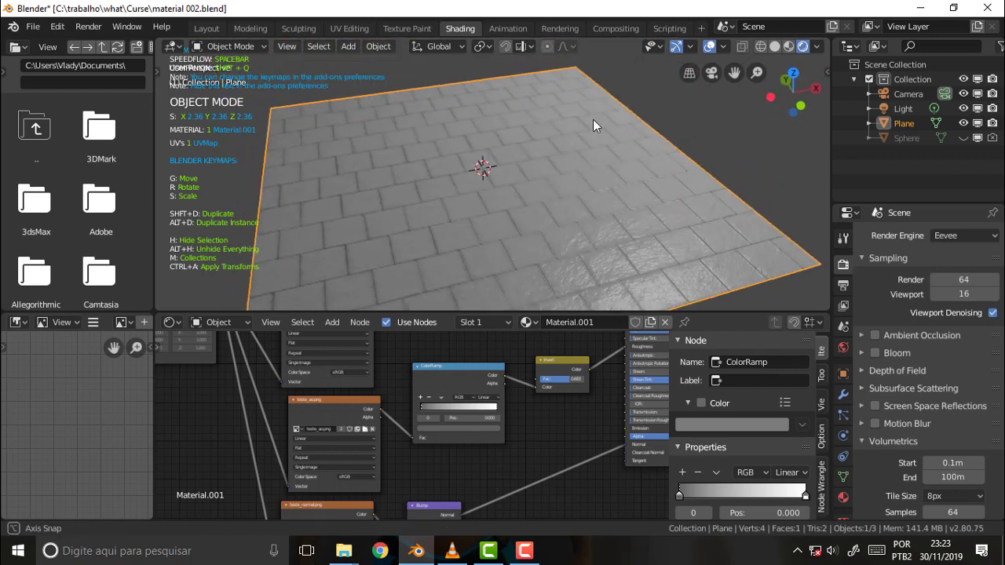
scroll(589, 119, "up", 2)
scroll(585, 118, "down", 2)
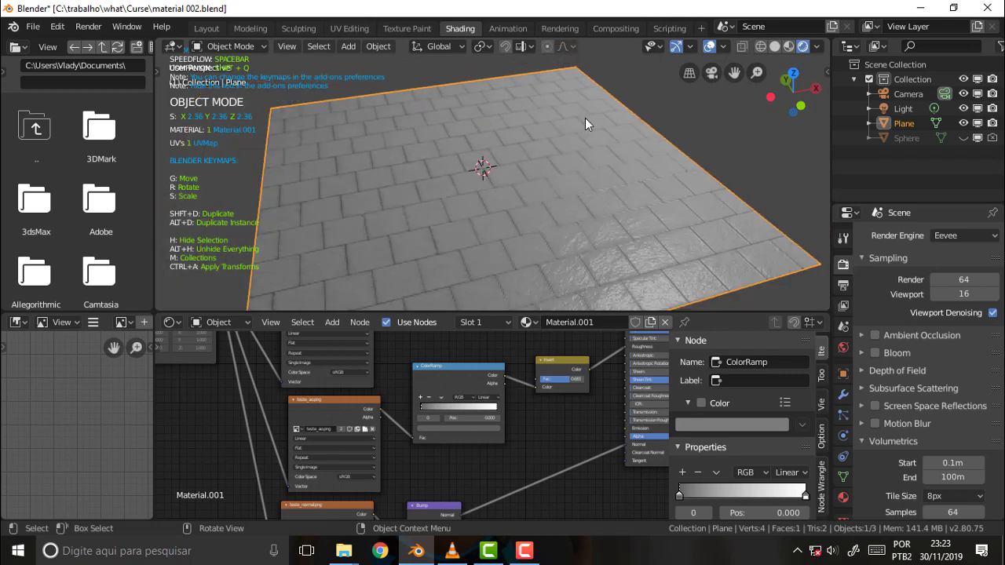
mouse_move(585, 118)
middle_mouse_down()
mouse_move(742, 105)
mouse_move(673, 106)
mouse_move(566, 128)
mouse_move(604, 158)
middle_mouse_up()
scroll(604, 159, "up", 2)
scroll(604, 159, "down", 2)
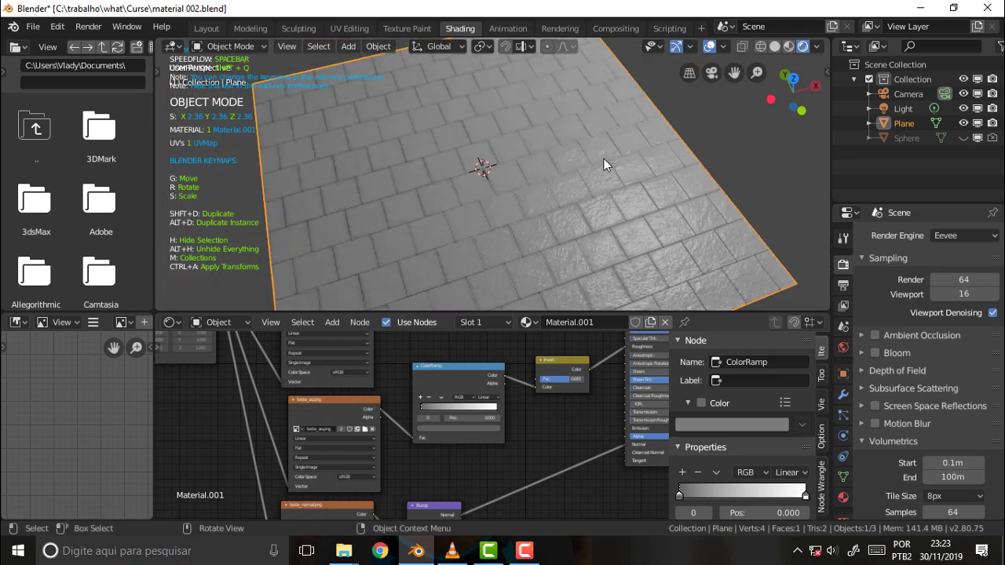
scroll(577, 188, "down", 2)
mouse_move(579, 168)
middle_mouse_down()
mouse_move(562, 222)
mouse_move(561, 186)
mouse_move(555, 223)
middle_mouse_up()
scroll(560, 186, "up", 2)
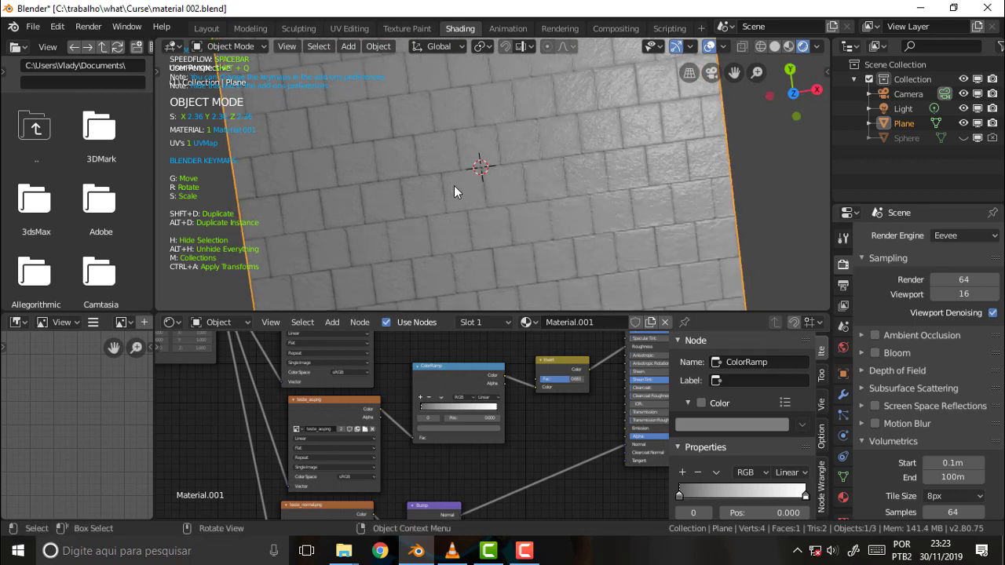
- Save material 002.blend with the updated node tree
left_click(33, 26)
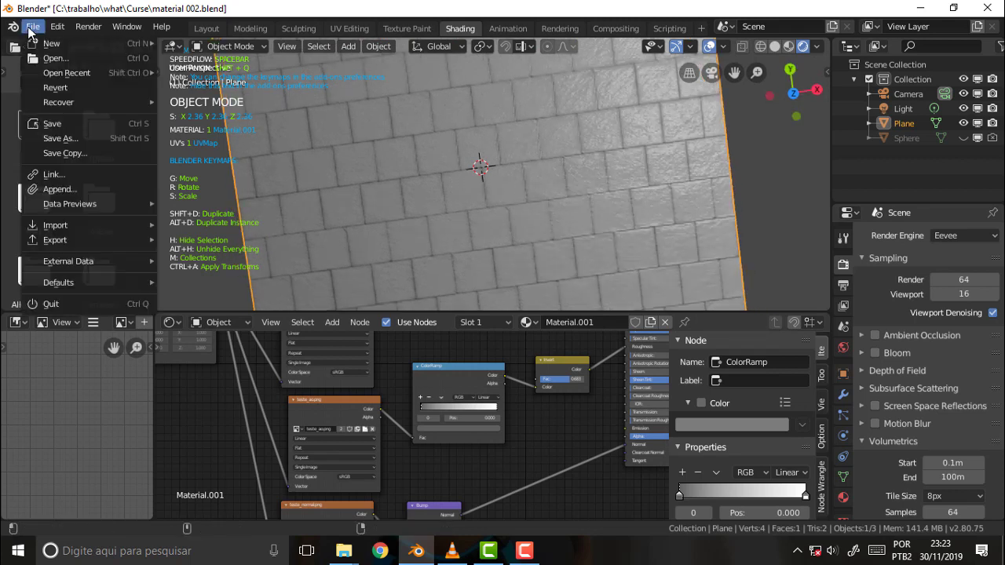
left_click(71, 124)
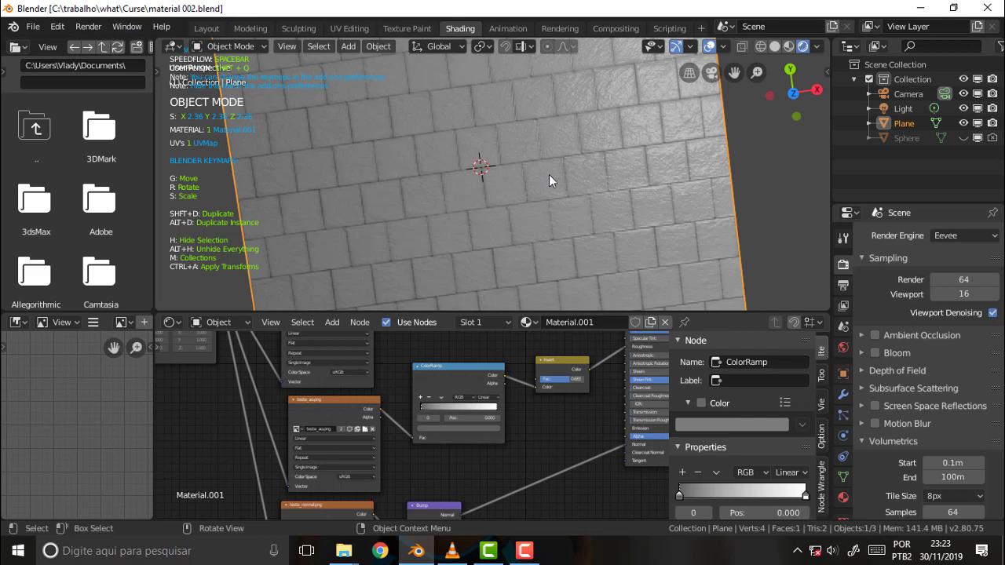
scroll(554, 173, "up", 1)
- Orbit and zoom around the plane to inspect the pale grey, glossy stone tiles and their relief
mouse_move(552, 171)
middle_mouse_down()
mouse_move(555, 115)
mouse_move(569, 146)
mouse_move(603, 173)
mouse_move(524, 201)
mouse_move(562, 179)
mouse_move(527, 145)
middle_mouse_up()
scroll(568, 147, "down", 2)
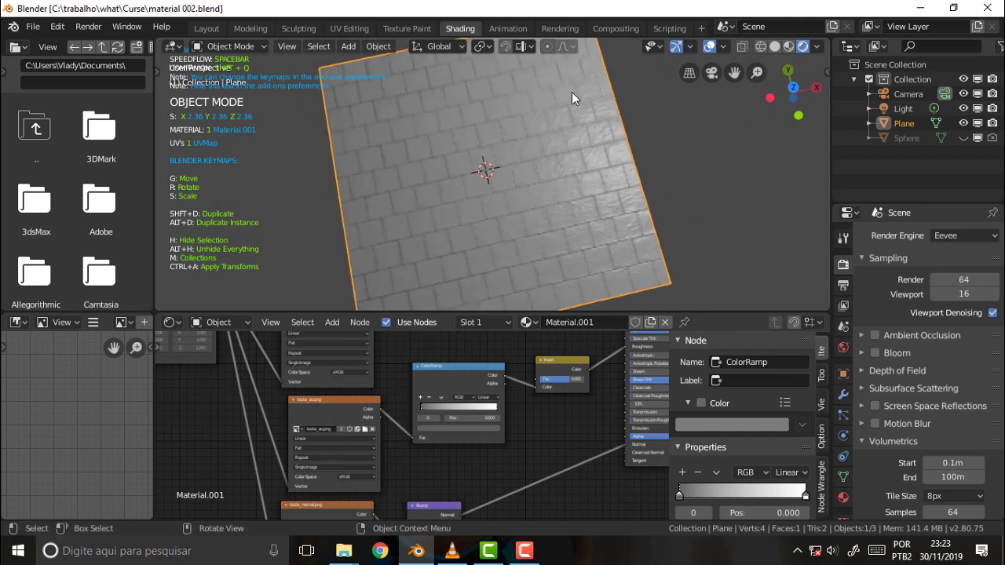
scroll(528, 199, "up", 1)
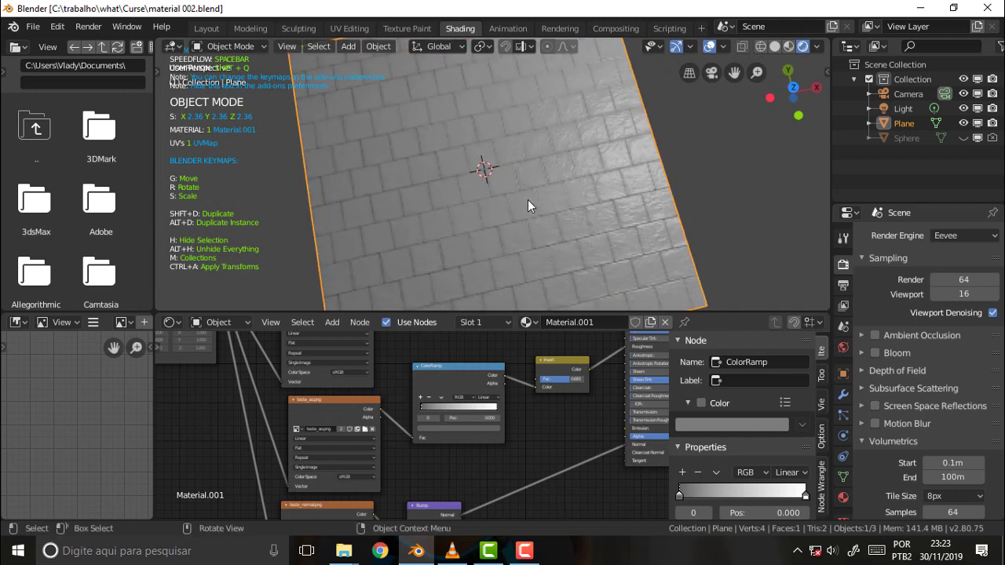
mouse_move(528, 206)
middle_mouse_down()
mouse_move(521, 161)
mouse_move(527, 184)
mouse_move(576, 173)
mouse_move(538, 113)
mouse_move(597, 93)
mouse_move(552, 175)
middle_mouse_up()
scroll(510, 348, "down", 1)
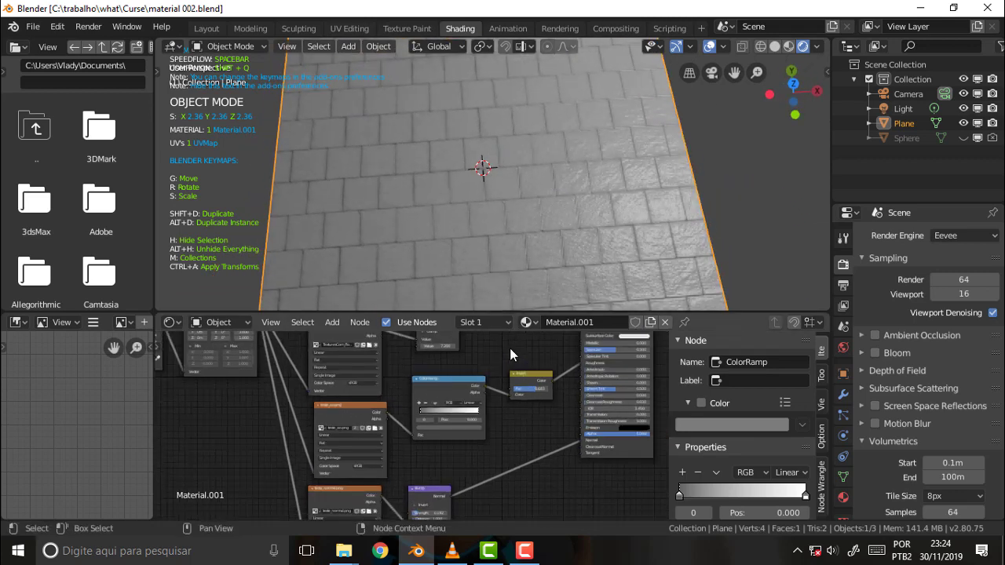
scroll(511, 348, "down", 1)
scroll(510, 348, "down", 1)
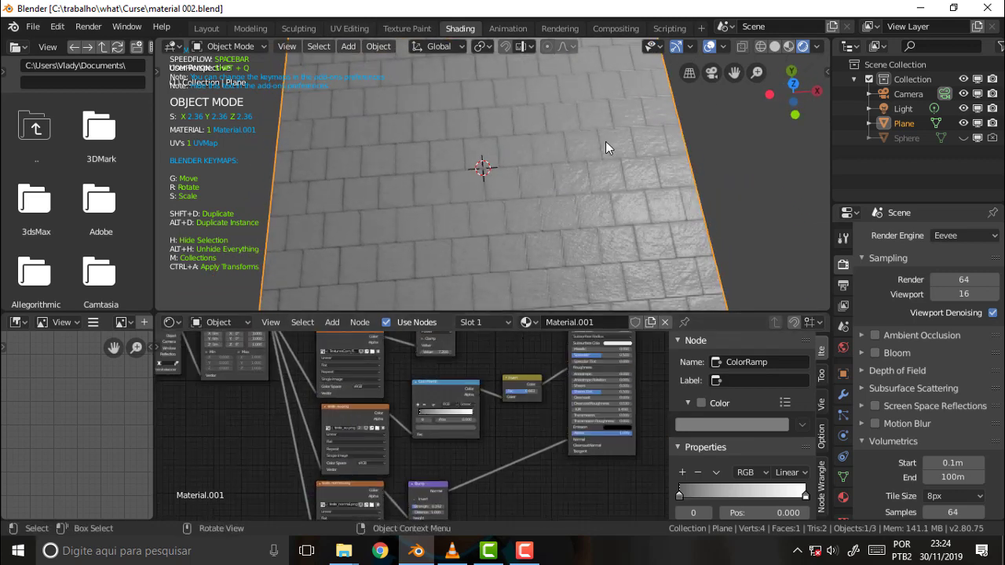
mouse_move(606, 141)
middle_mouse_down()
mouse_move(607, 213)
mouse_move(614, 159)
middle_mouse_up()
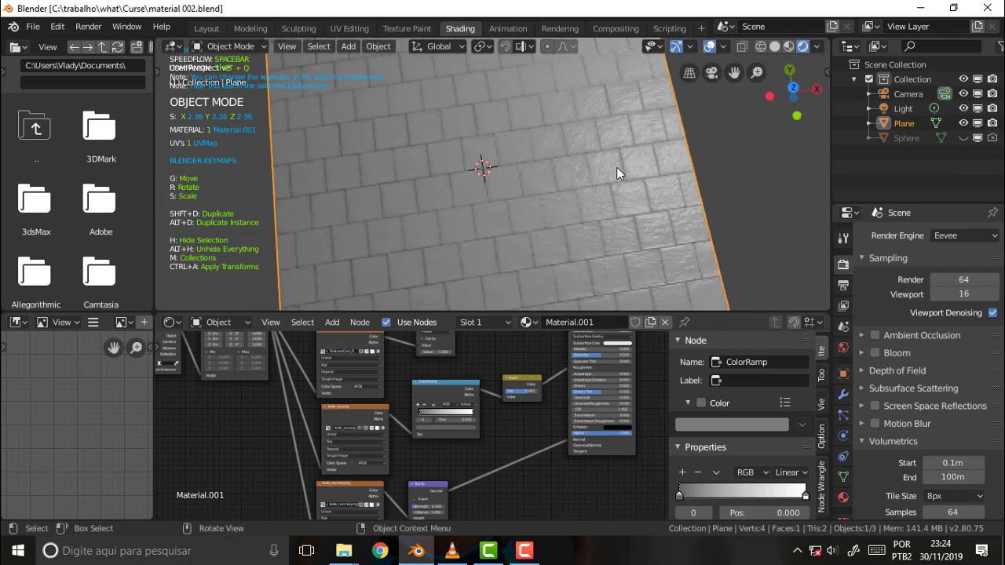
scroll(617, 168, "up", 2)
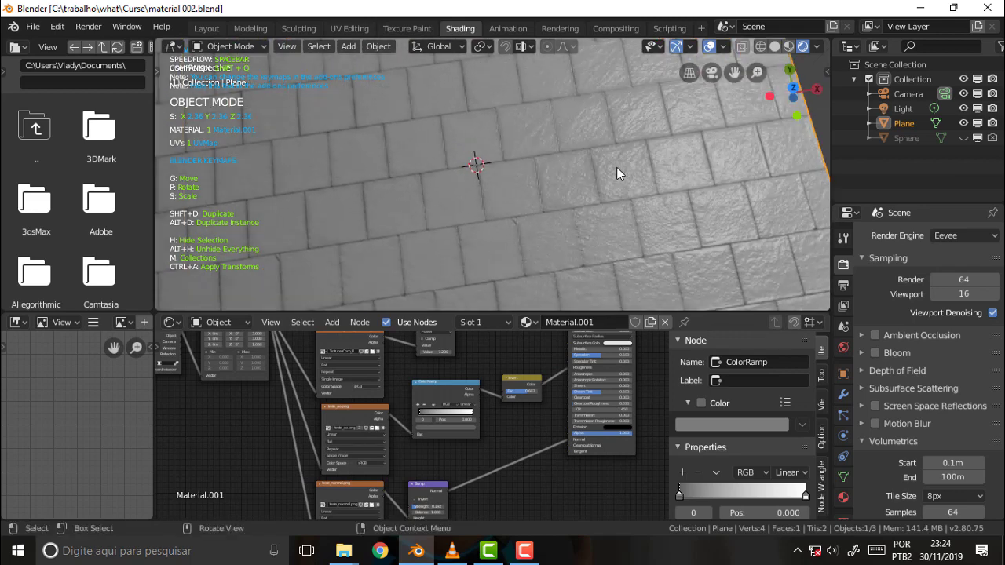
scroll(616, 167, "down", 1)
mouse_move(608, 147)
middle_mouse_down()
mouse_move(601, 226)
mouse_move(607, 161)
middle_mouse_up()
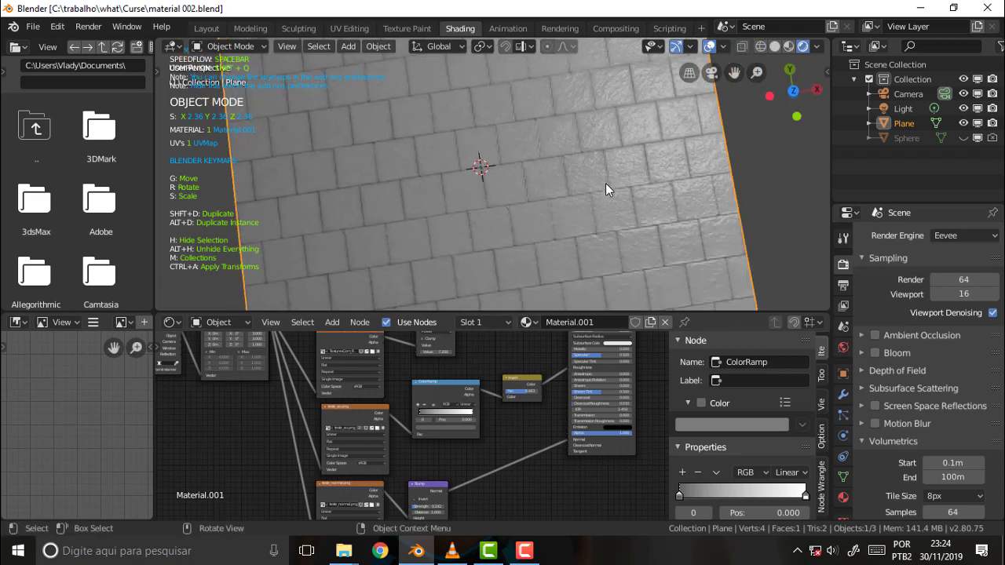
scroll(558, 428, "down", 3)
scroll(558, 427, "up", 2)
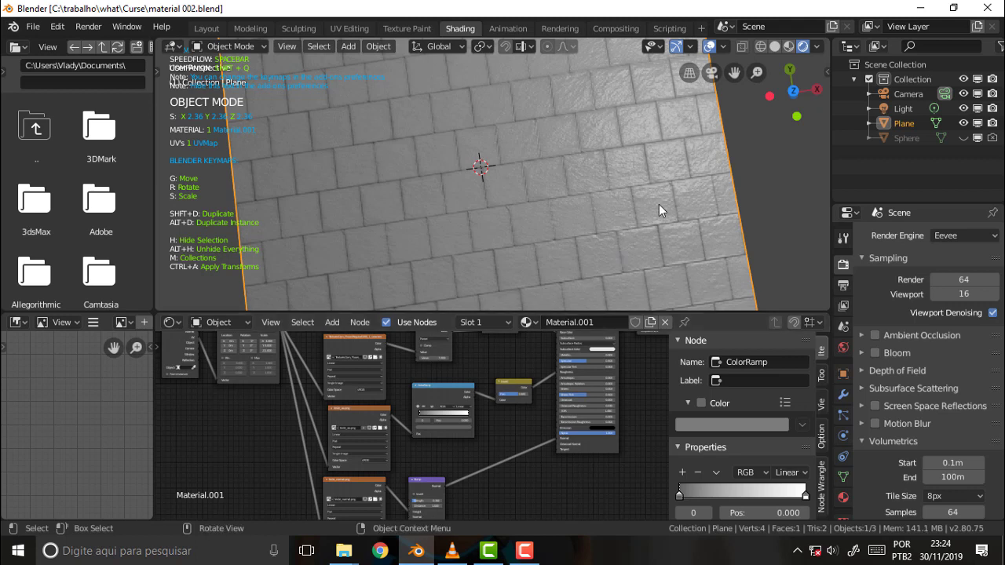
mouse_move(650, 178)
middle_mouse_down()
mouse_move(648, 198)
mouse_move(646, 172)
middle_mouse_up()
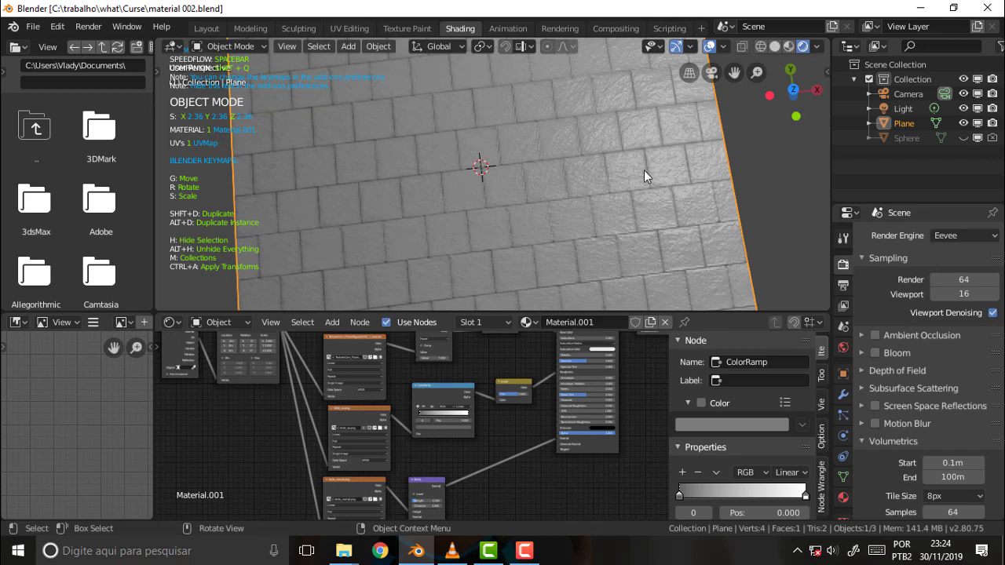
middle_click_drag(644, 170, 646, 170)
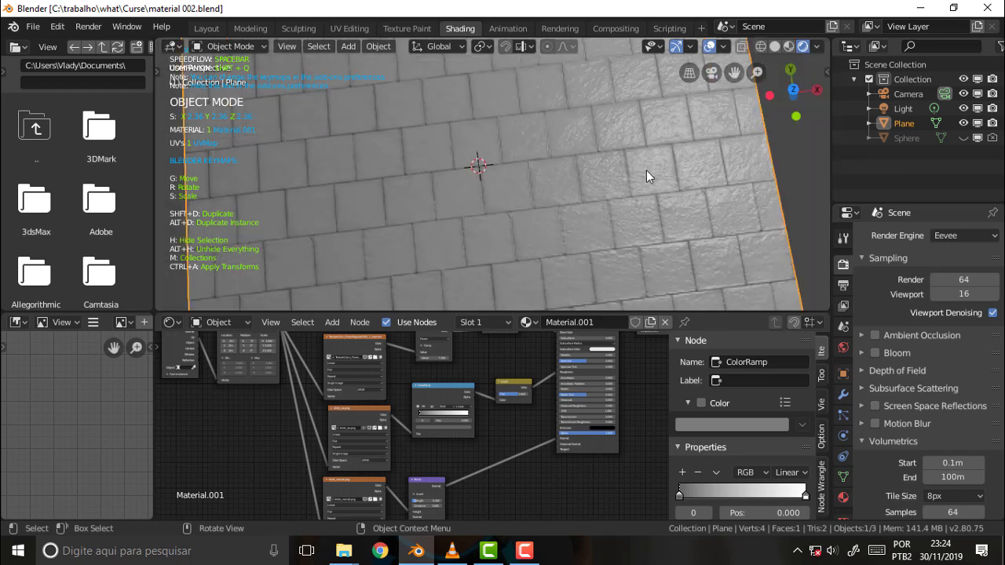